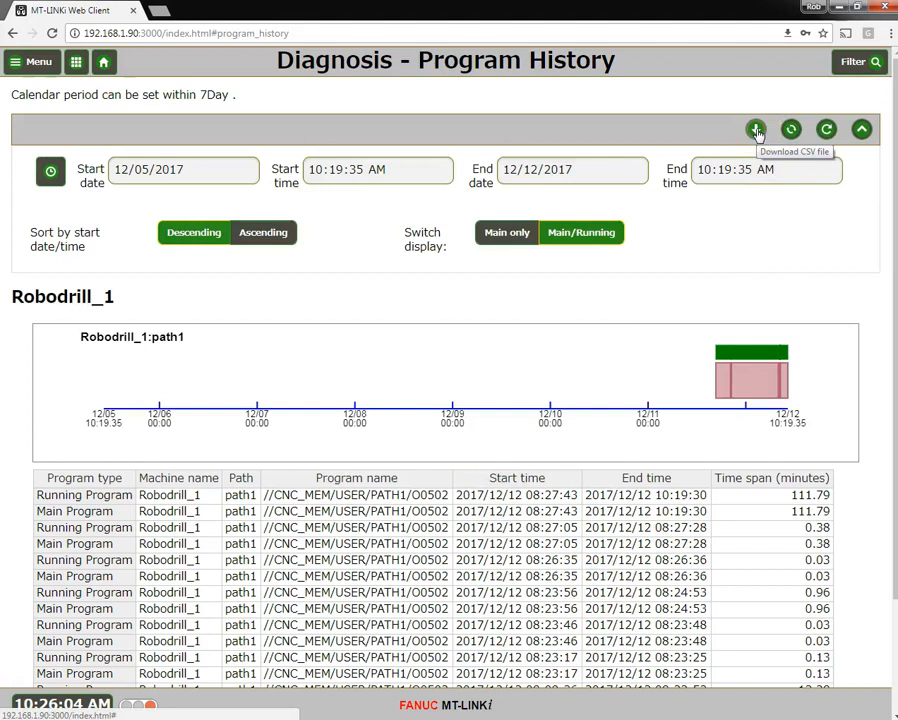
# Step: Download the Robodrill_1 program history as a CSV file and look through it in Excel
pyautogui.click(757, 131)
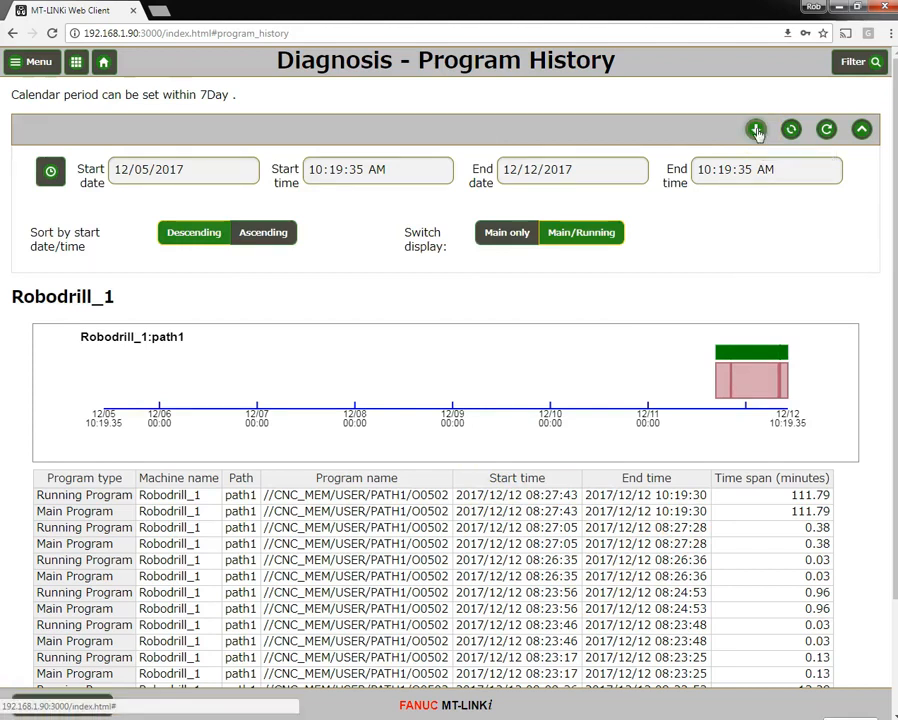
pyautogui.click(88, 705)
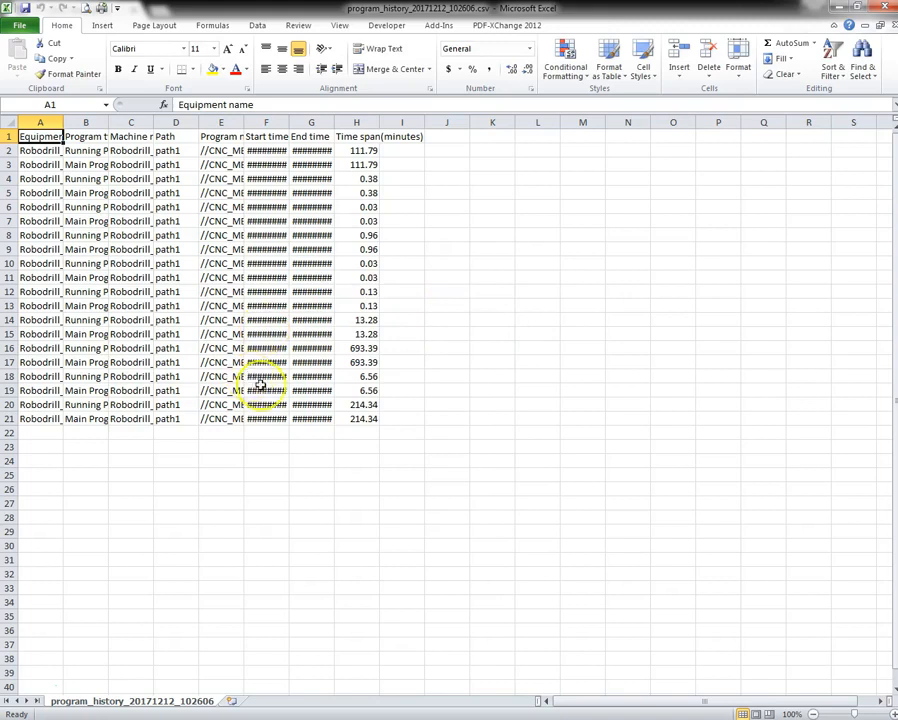
pyautogui.click(452, 404)
pyautogui.scroll(-12, 452, 404)
pyautogui.scroll(12, 452, 404)
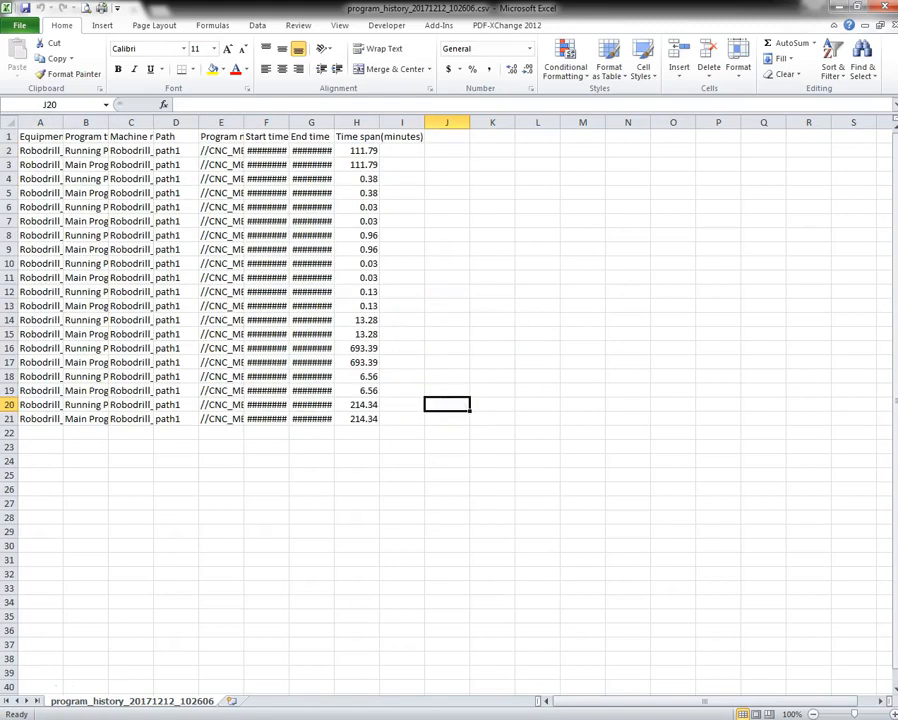
pyautogui.click(884, 8)
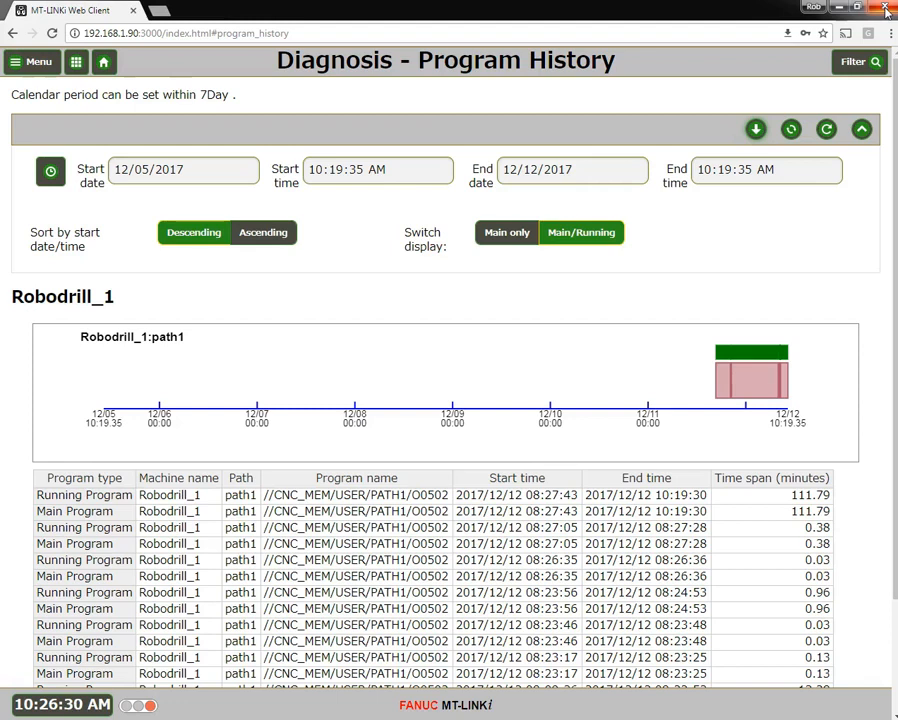
# Step: Return to the Home page and bring up the Diagnosis row's Report Output item
pyautogui.click(75, 63)
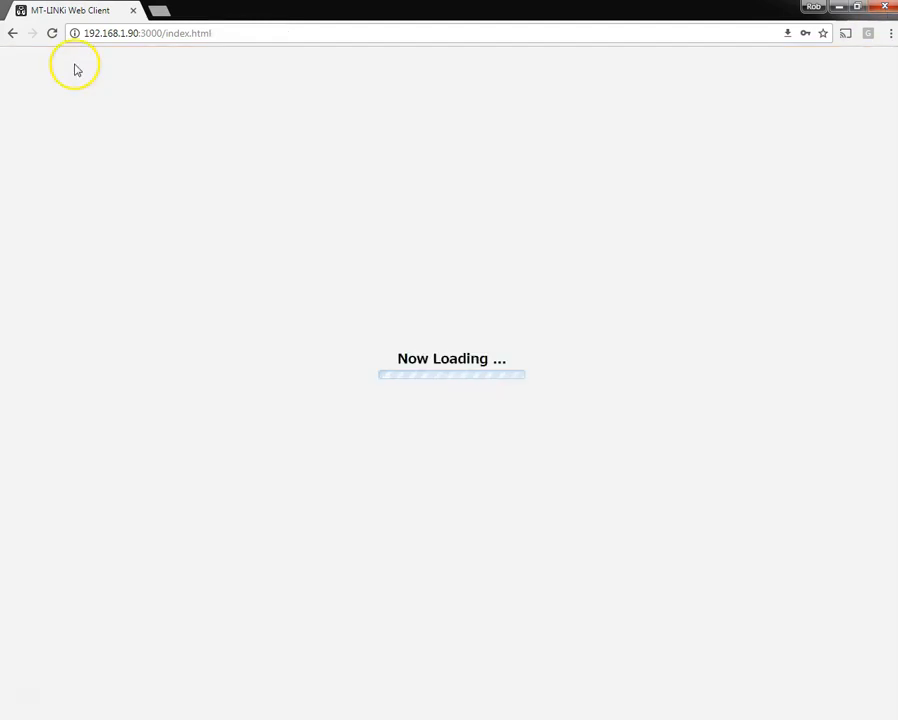
pyautogui.click(745, 440)
pyautogui.click(745, 438)
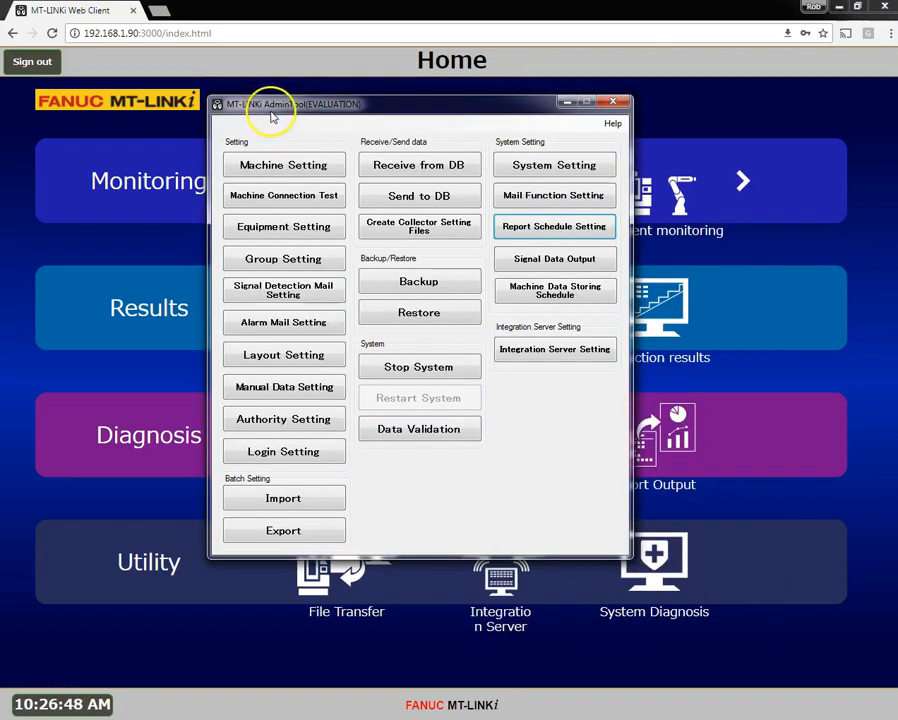
# Step: Open Report Schedule Setting in the MT-LINKi AdminTool and review the daily, weekly, monthly and manual output options
pyautogui.click(576, 230)
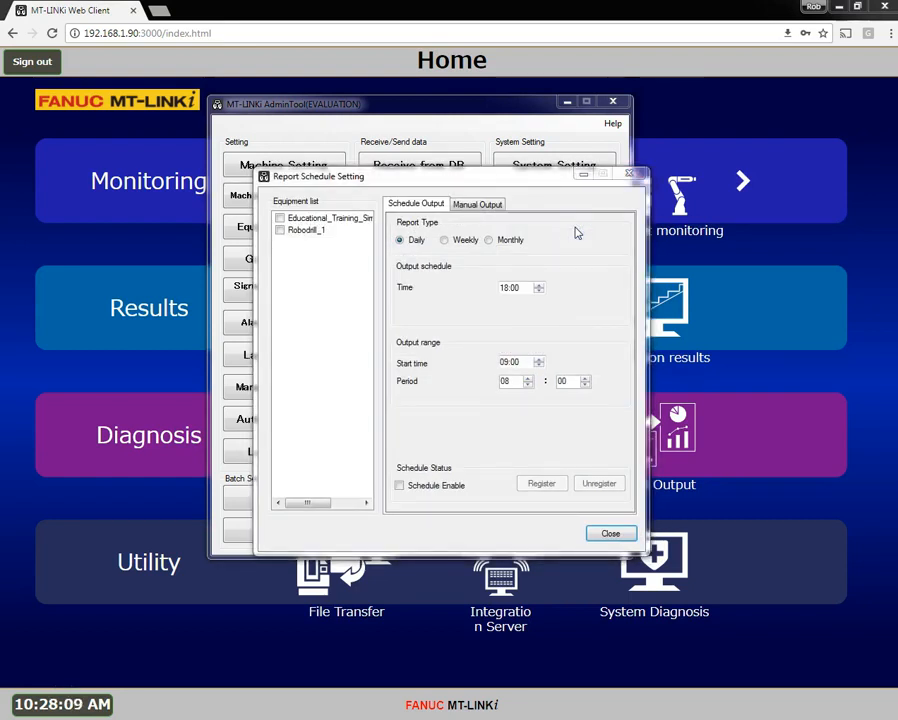
pyautogui.click(409, 245)
pyautogui.click(465, 241)
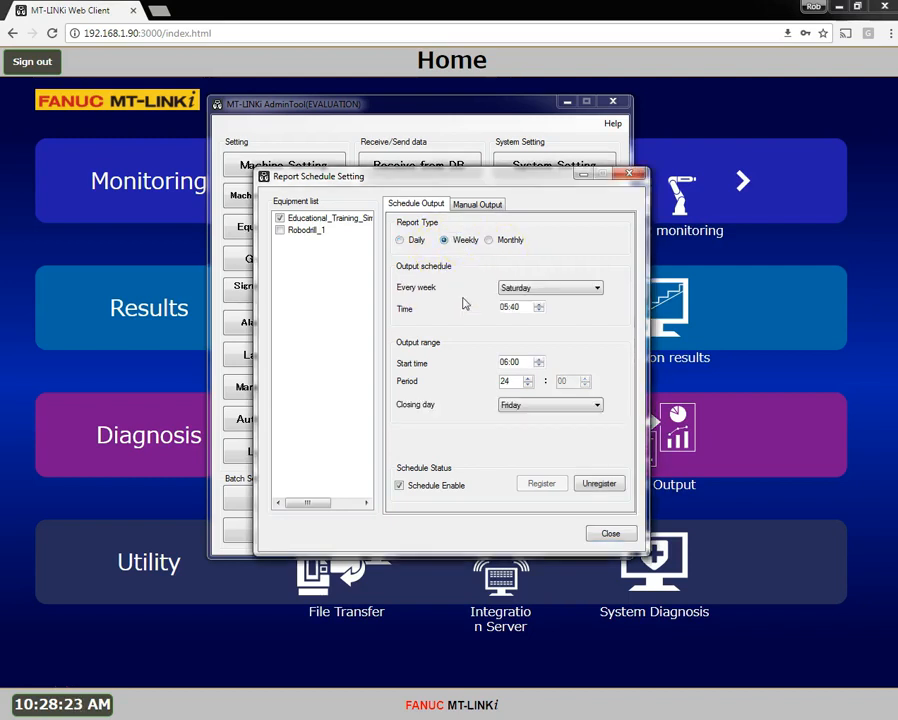
pyautogui.click(596, 404)
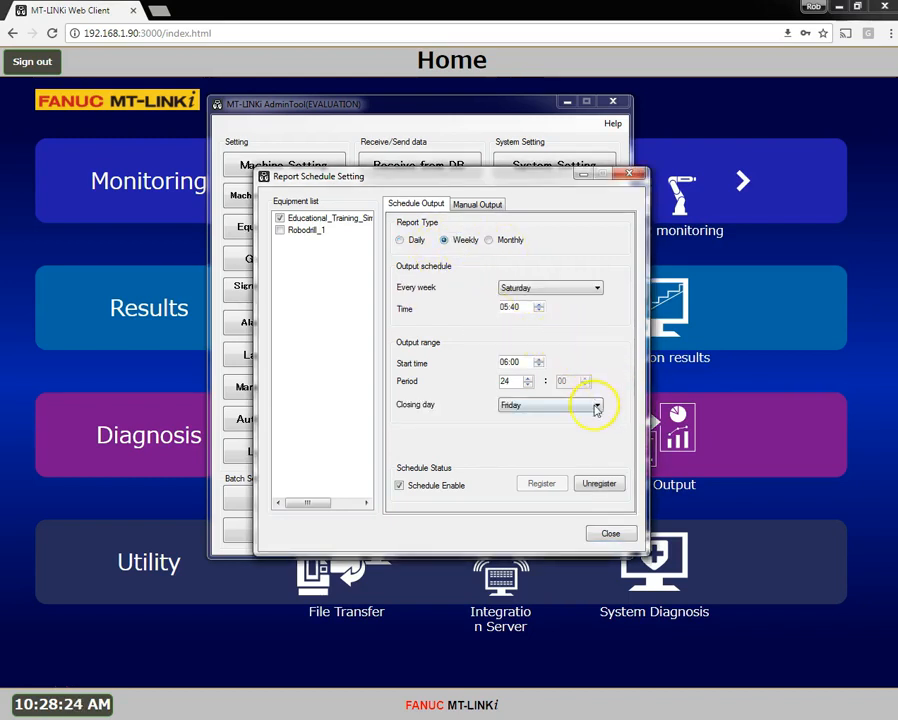
pyautogui.click(505, 243)
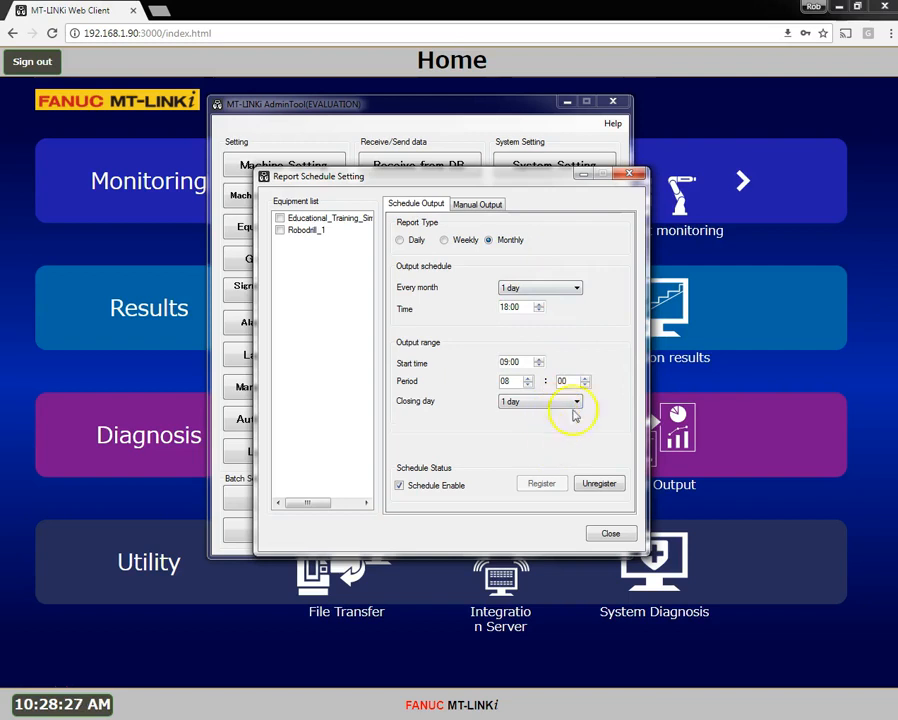
pyautogui.click(413, 242)
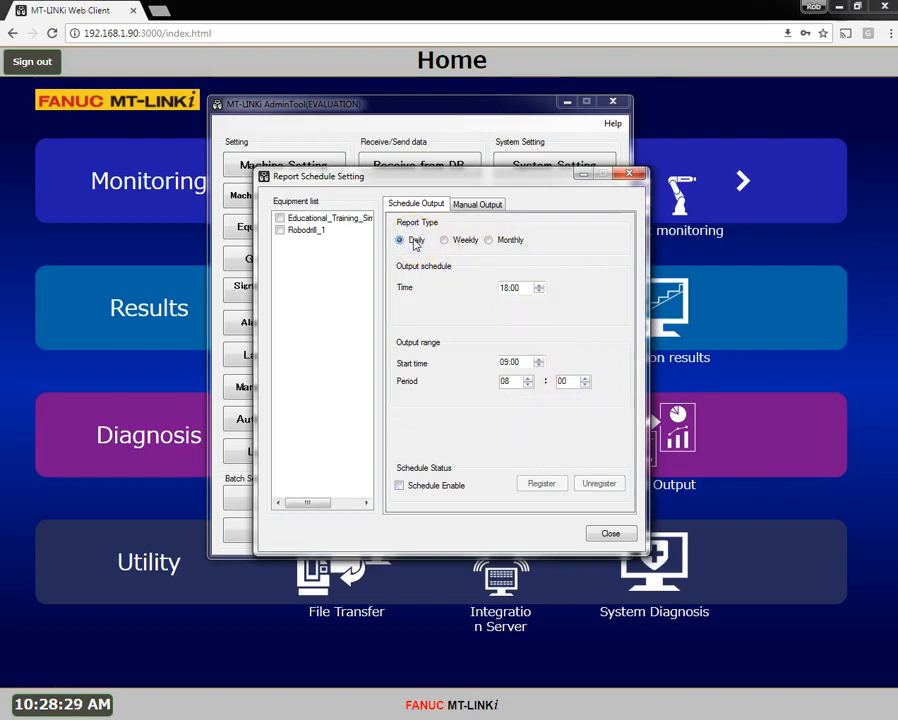
pyautogui.click(481, 204)
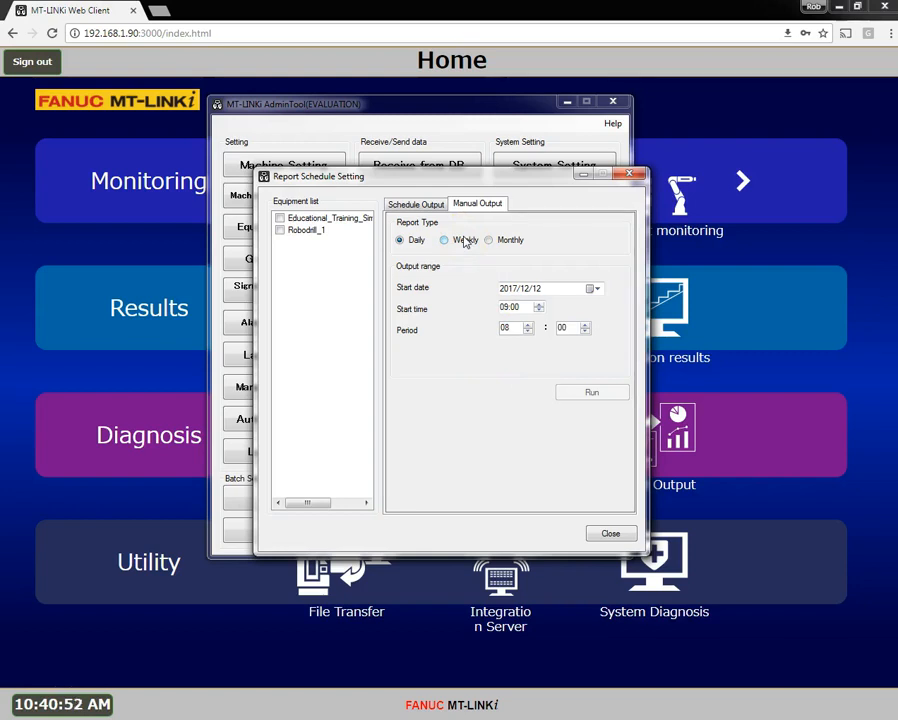
pyautogui.click(425, 206)
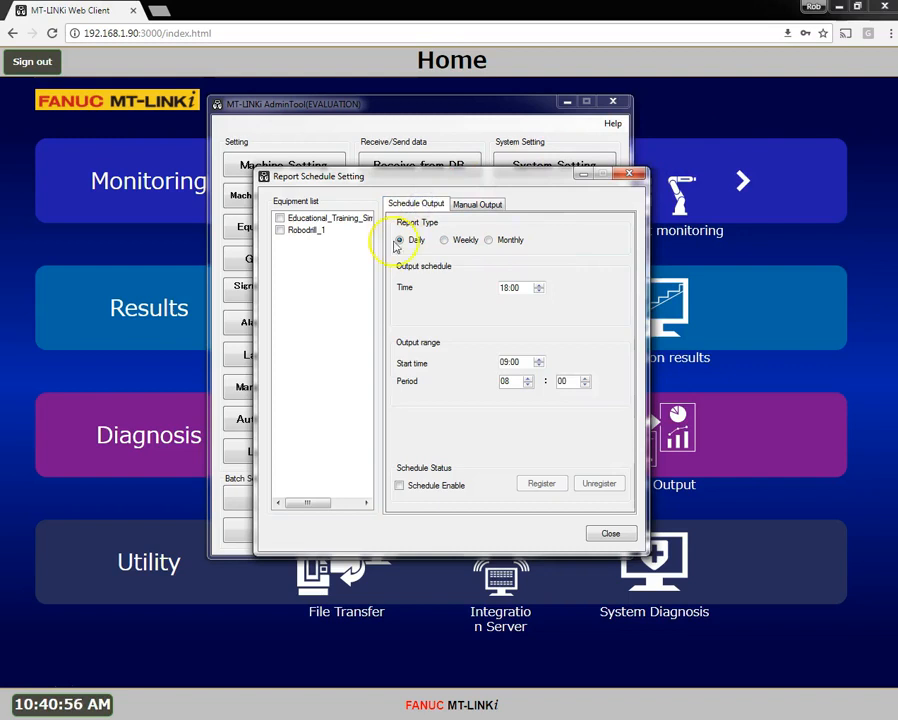
# Step: Select both machines in the equipment list and set the daily report's output time to 05:30
pyautogui.click(280, 218)
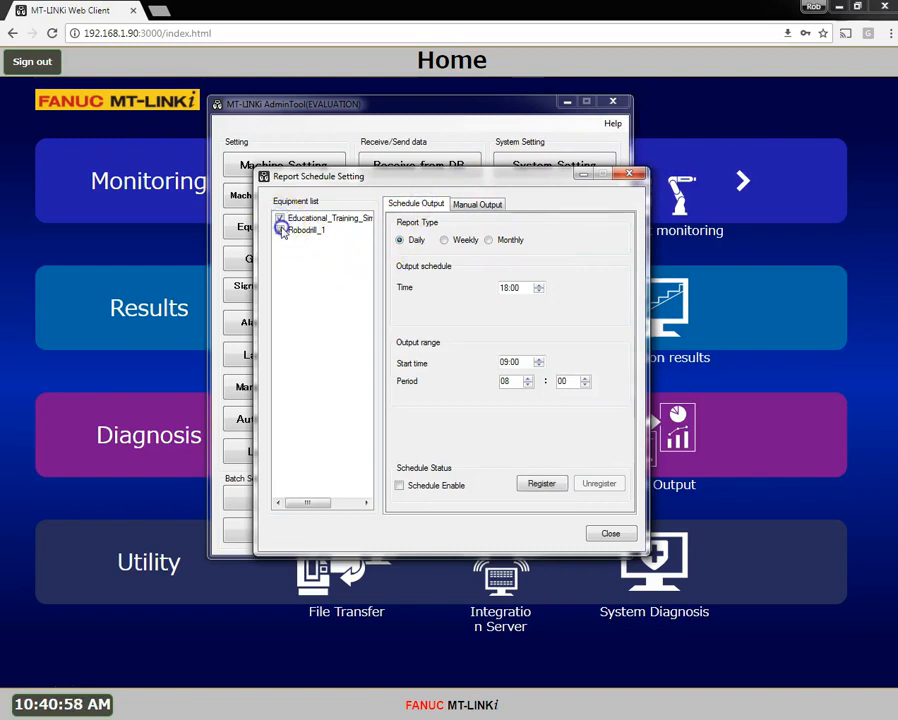
pyautogui.click(281, 231)
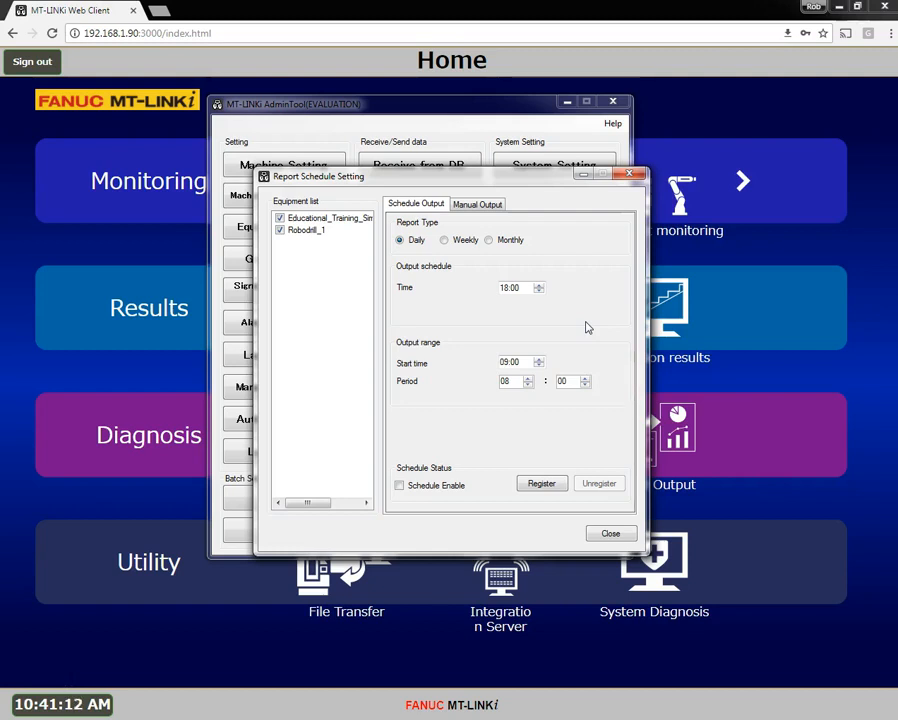
pyautogui.click(408, 242)
pyautogui.click(509, 290)
pyautogui.click(539, 290)
pyautogui.click(540, 293)
pyautogui.click(540, 293)
pyautogui.click(540, 292)
pyautogui.click(516, 288)
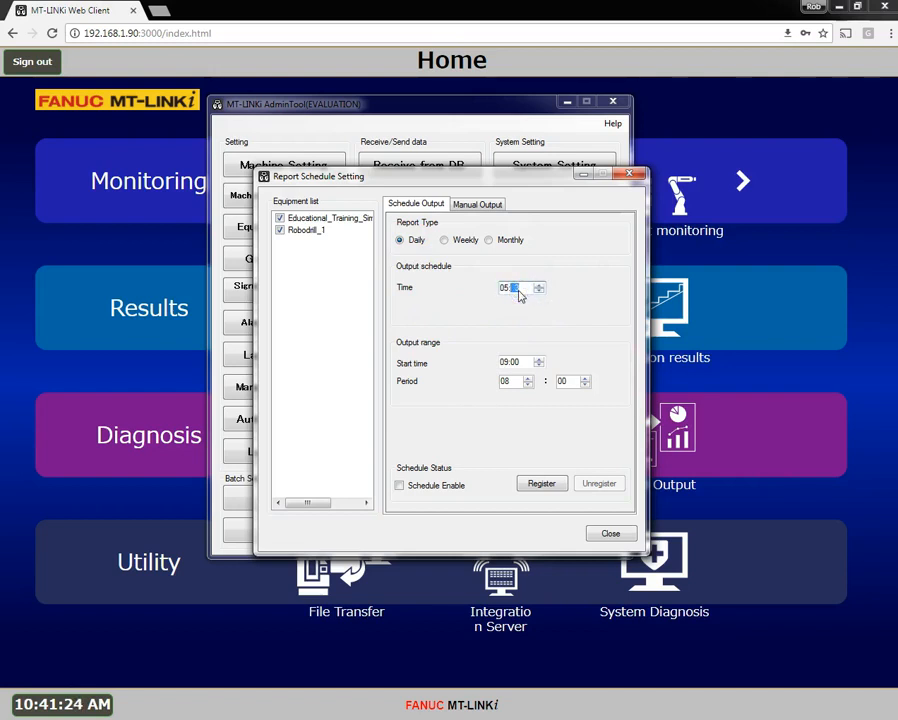
pyautogui.click(591, 327)
# Step: Set the output range to start at 06:00 with a period of 16:00 and register the daily schedule
pyautogui.click(539, 372)
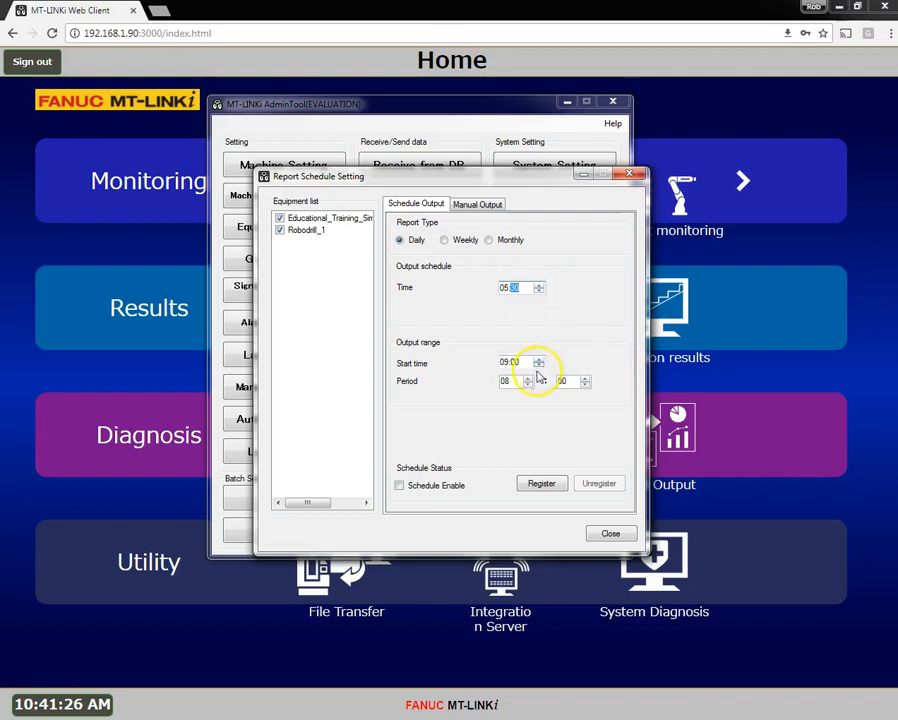
pyautogui.click(540, 365)
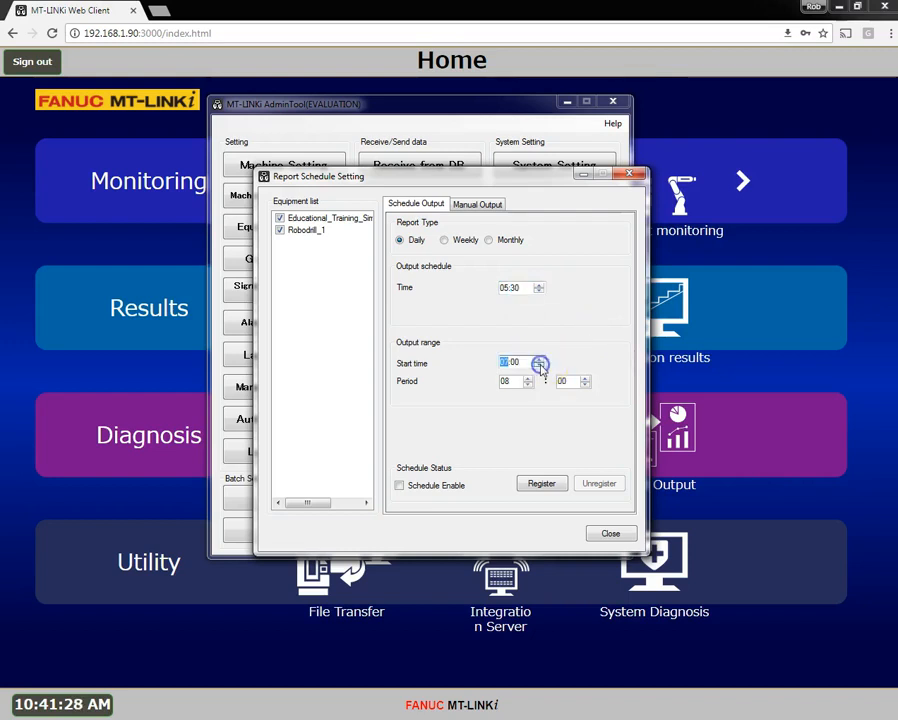
pyautogui.click(520, 383)
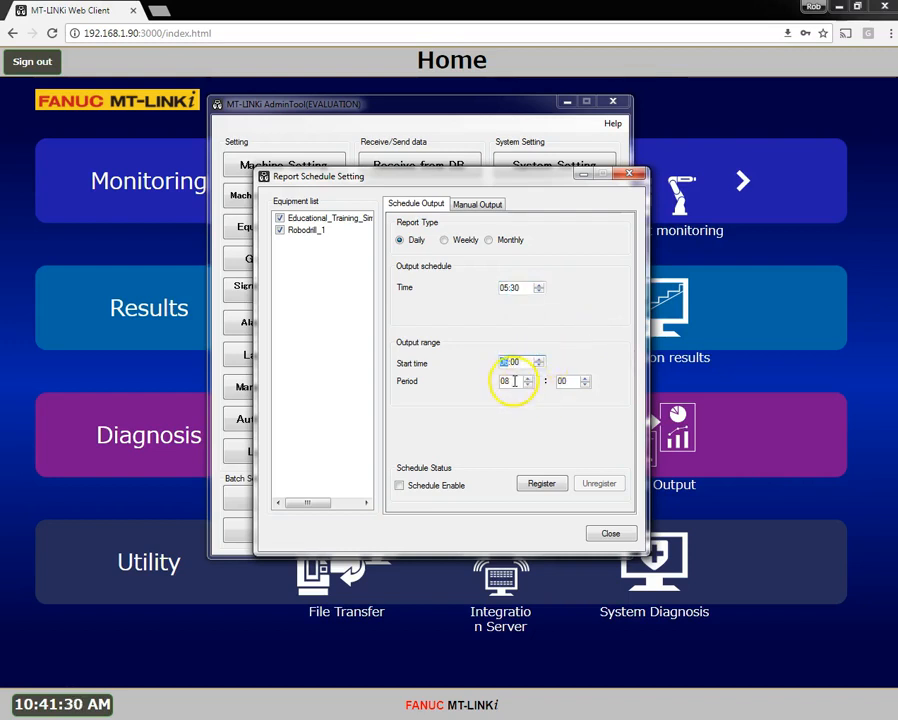
pyautogui.write('16')
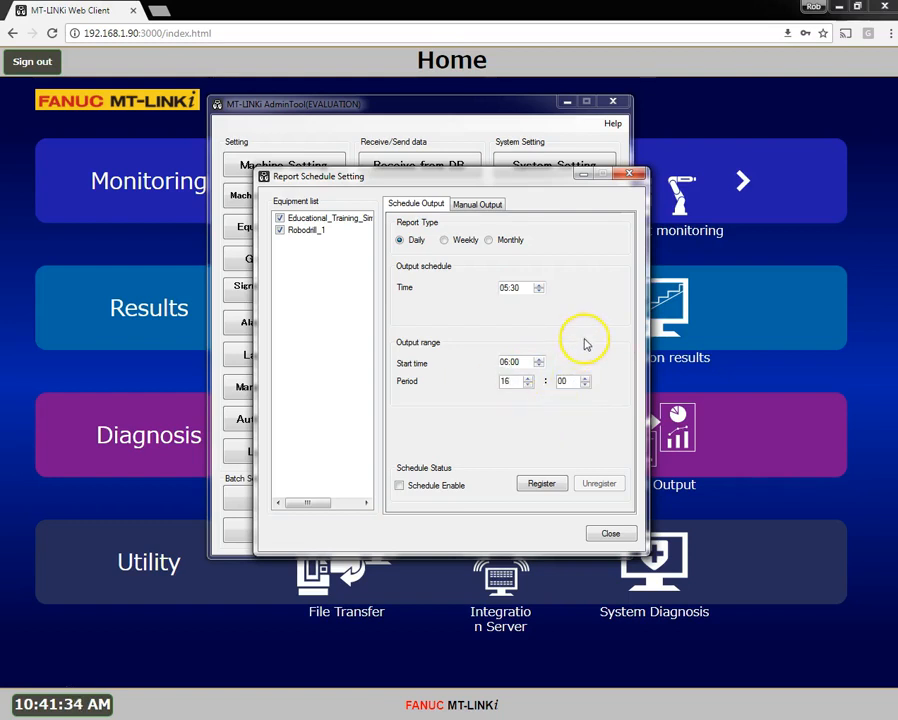
pyautogui.click(544, 487)
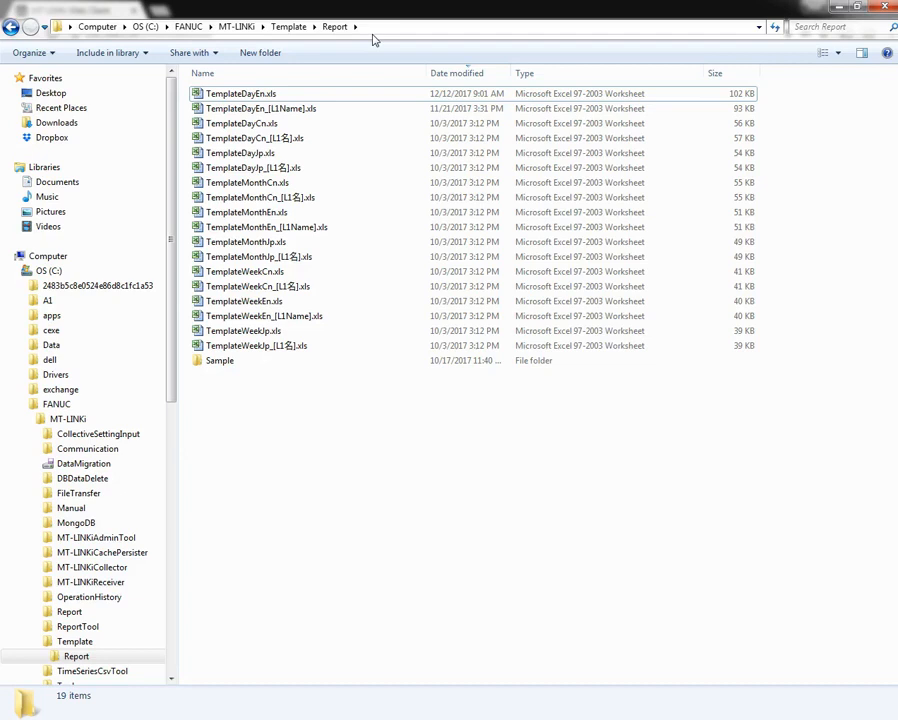
# Step: Look into the Sample templates folder and open TemplateDayEn.xls from the parent Report folder
pyautogui.doubleClick(222, 361)
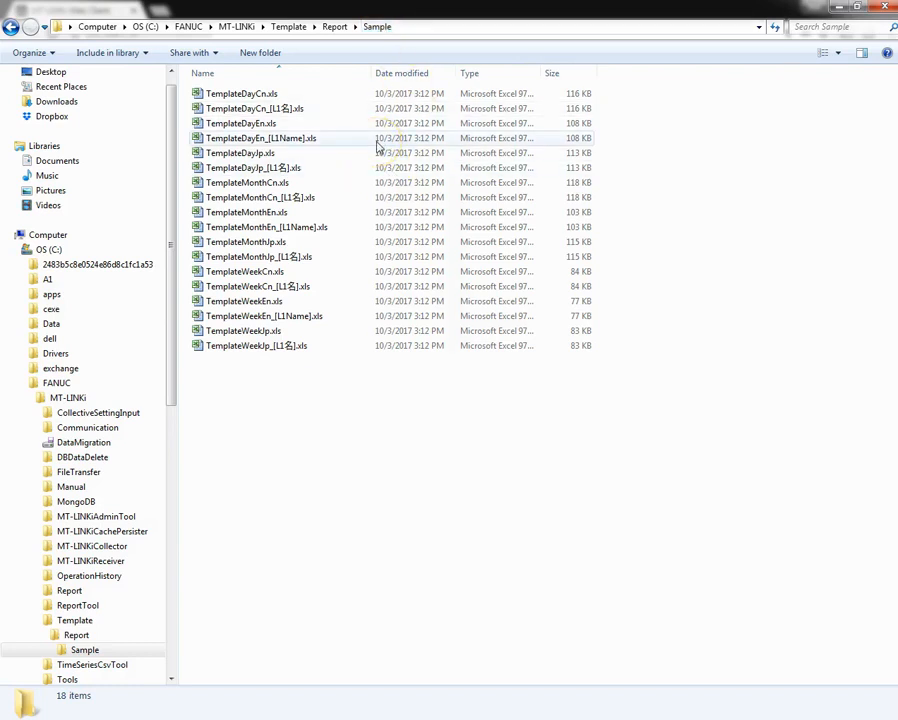
pyautogui.click(334, 30)
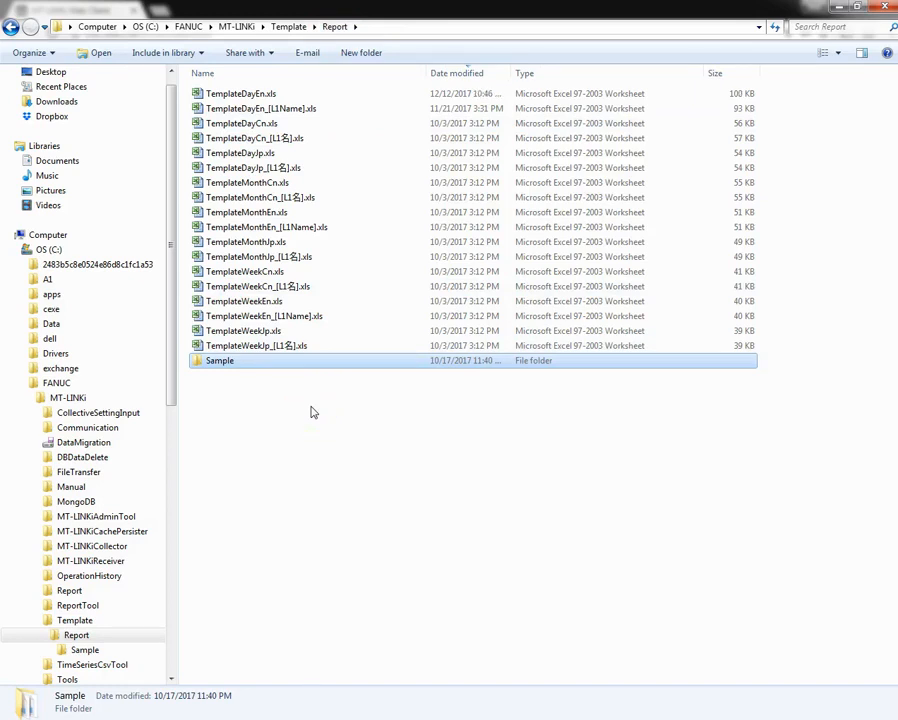
pyautogui.click(263, 94)
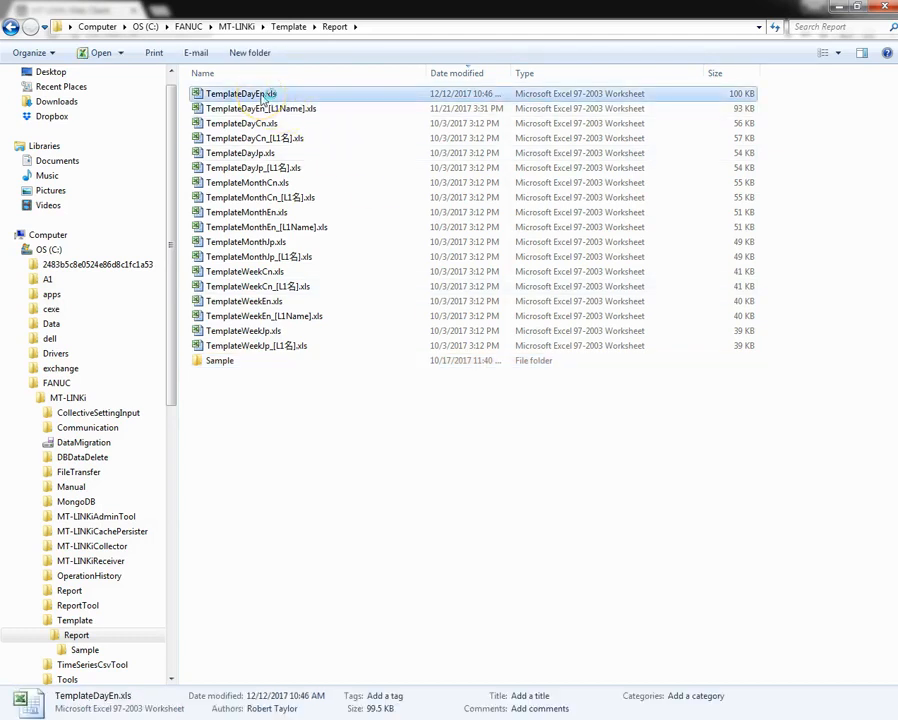
pyautogui.doubleClick(263, 96)
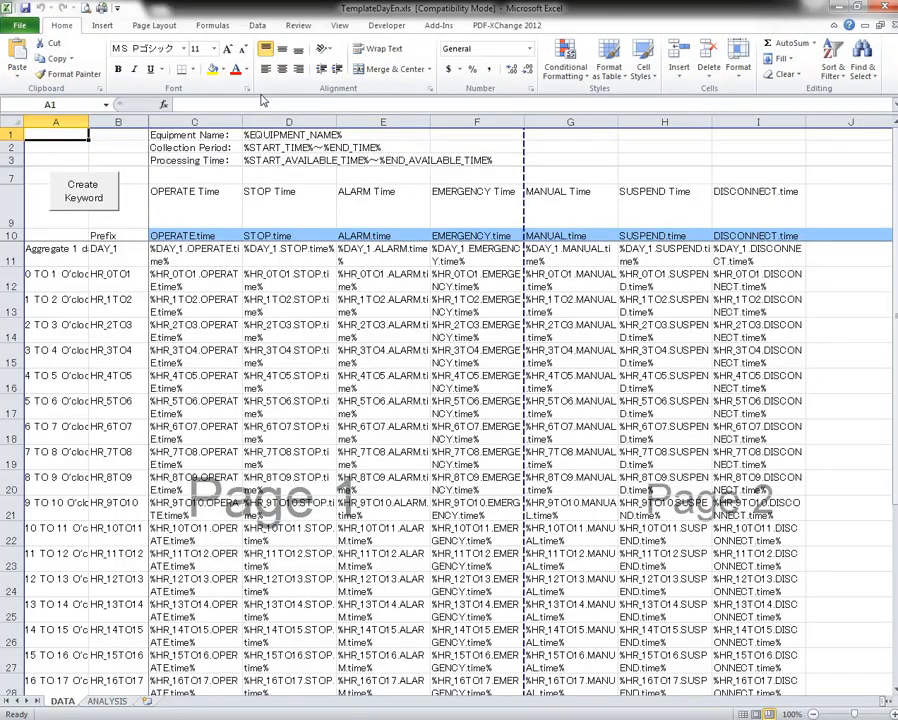
# Step: Look through the status occurrence tables and charts on the template's ANALYSIS sheet
pyautogui.scroll(-3, 262, 180)
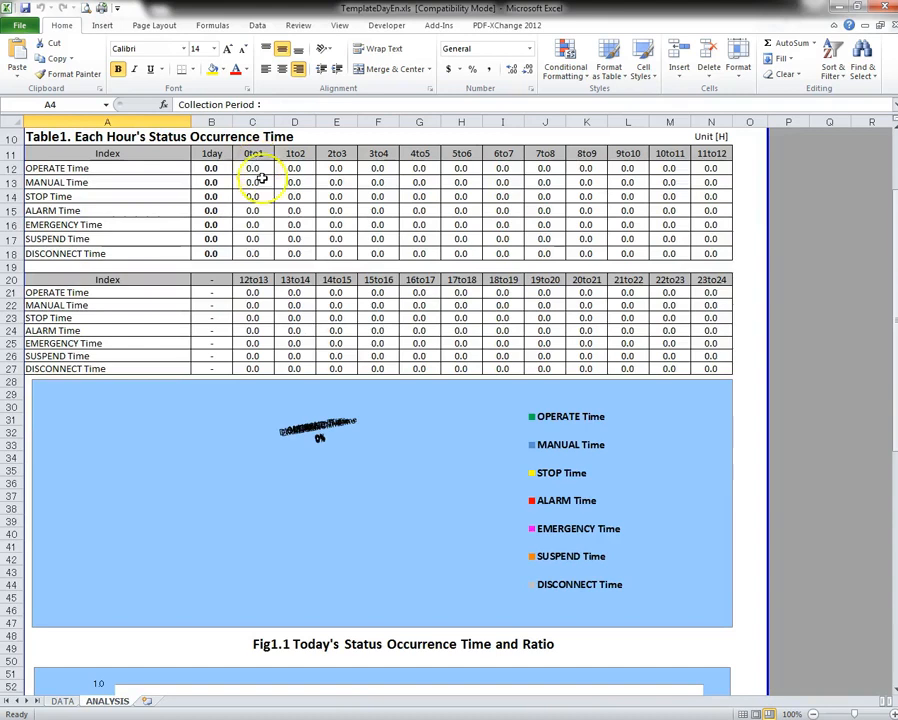
pyautogui.scroll(3, 262, 266)
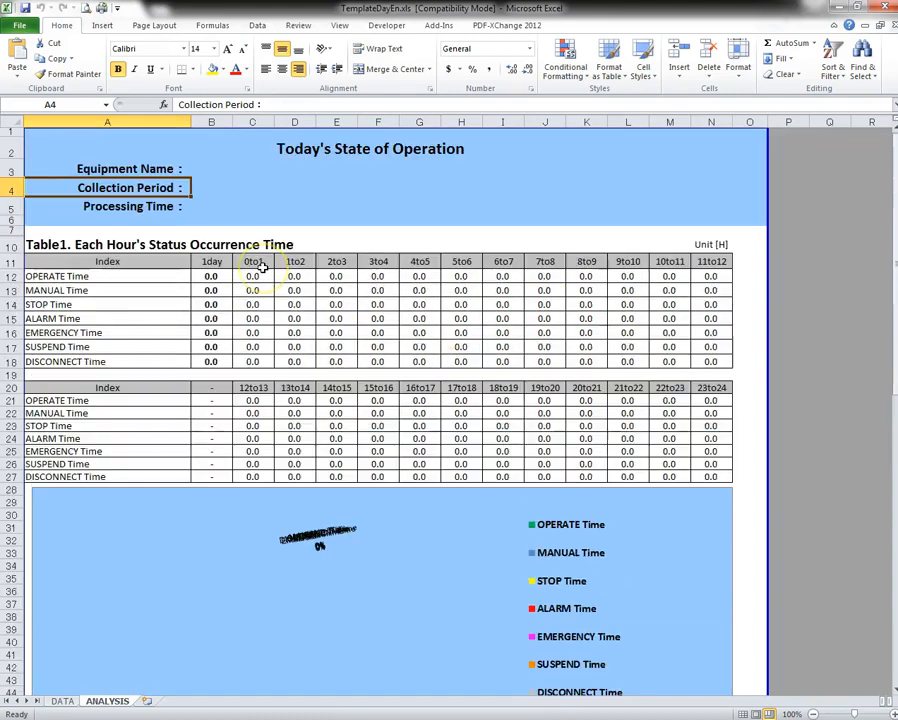
pyautogui.scroll(-3, 330, 306)
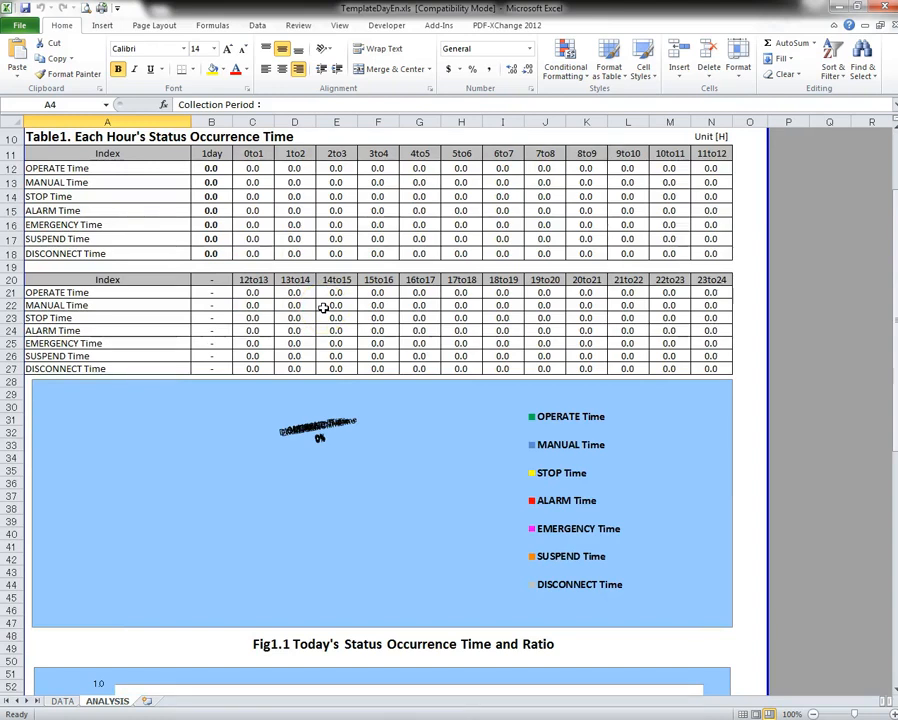
# Step: Select cell J10 on the DATA sheet, in the keyword header row beside DISCONNECT.time
pyautogui.hotkey('ctrl', 'pageup')
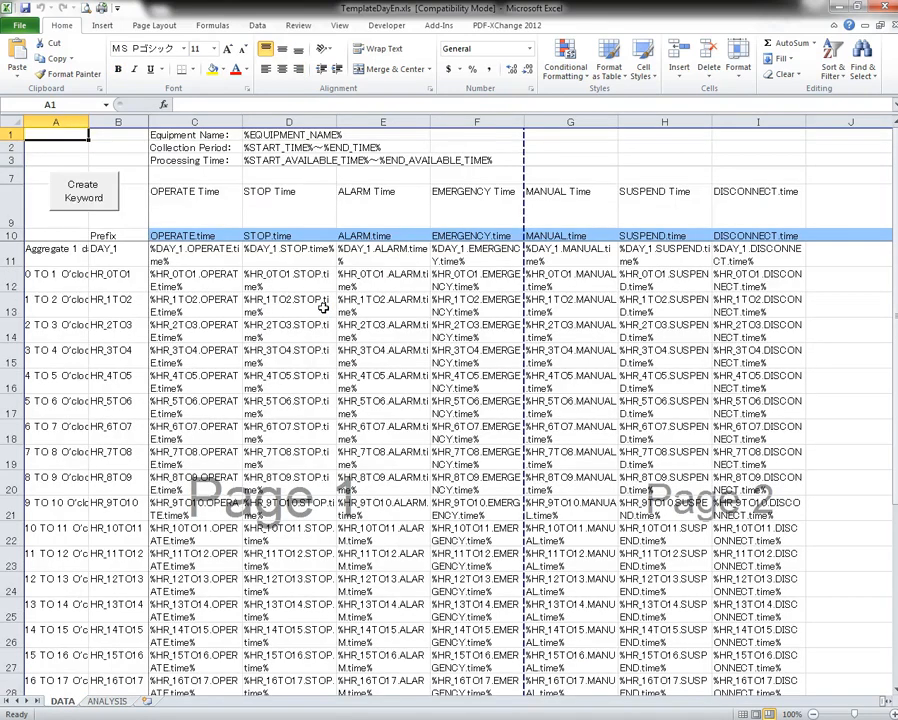
pyautogui.press('Right')
pyautogui.press('Right')
pyautogui.press('Right')
pyautogui.press('Down')
pyautogui.press('Down')
pyautogui.press('Down')
pyautogui.press('Right')
pyautogui.press('Right')
pyautogui.press('Right')
pyautogui.press('Down')
pyautogui.press('Down')
pyautogui.press('Right')
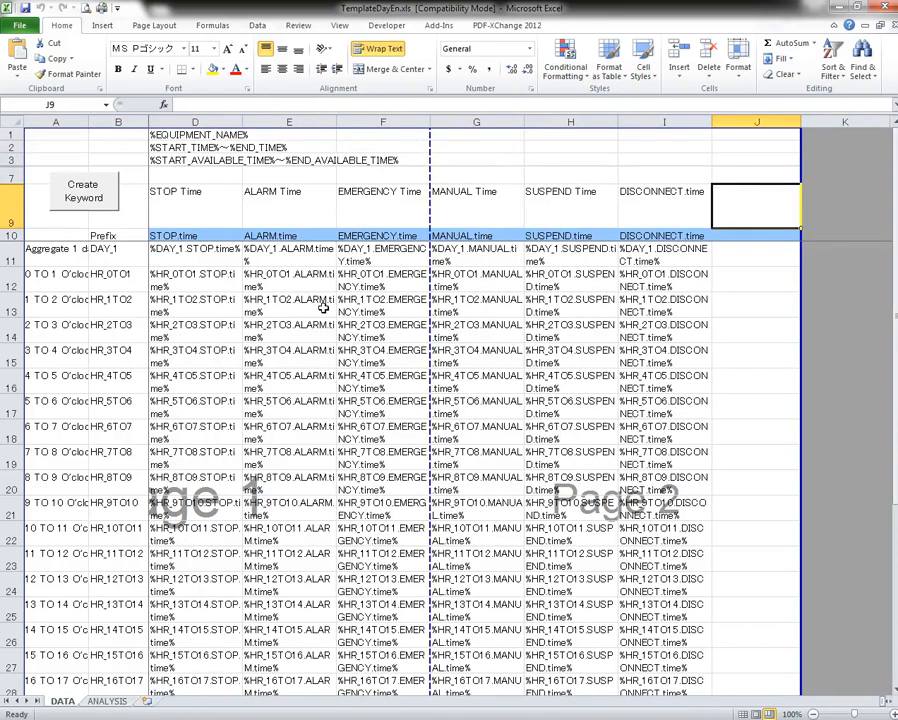
pyautogui.press('Down')
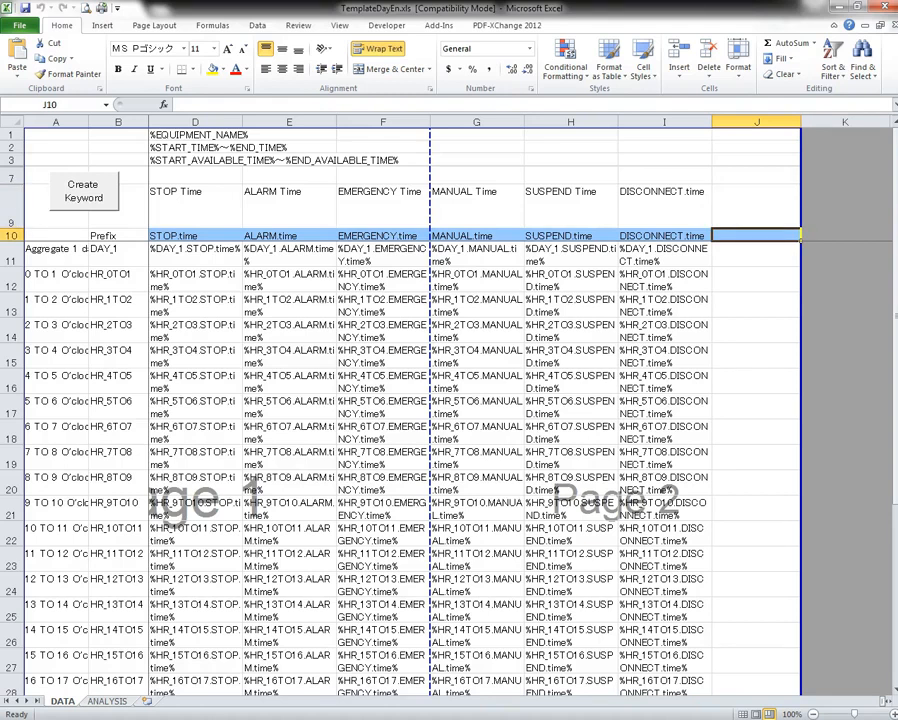
# Step: Reselect cell J10 in the template, and close Report Schedule Setting in the MT-LINKi AdminTool
pyautogui.hotkey('alt', 'Tab')
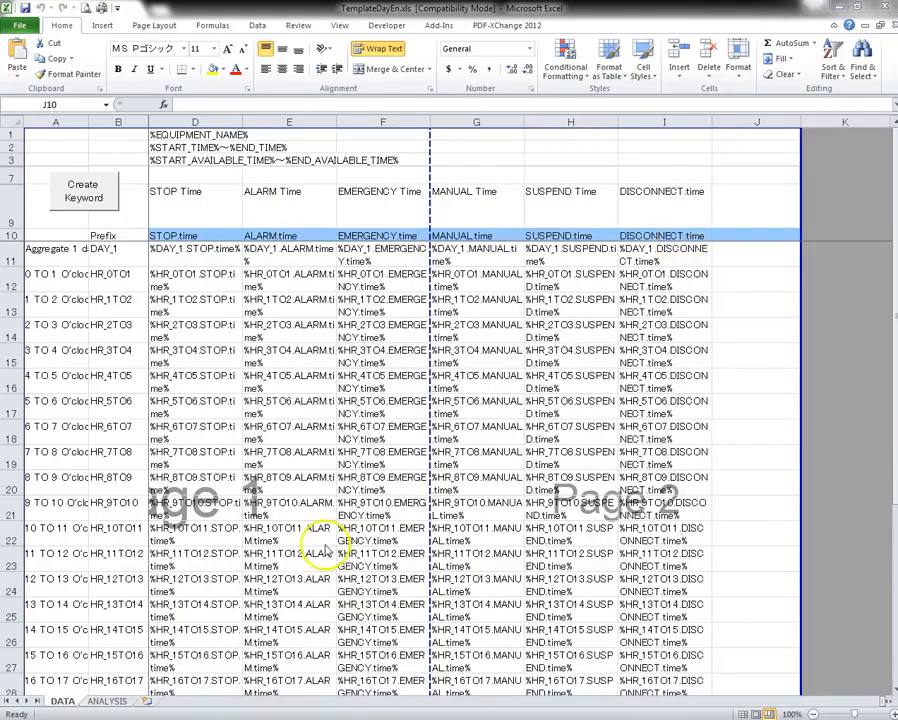
pyautogui.click(744, 236)
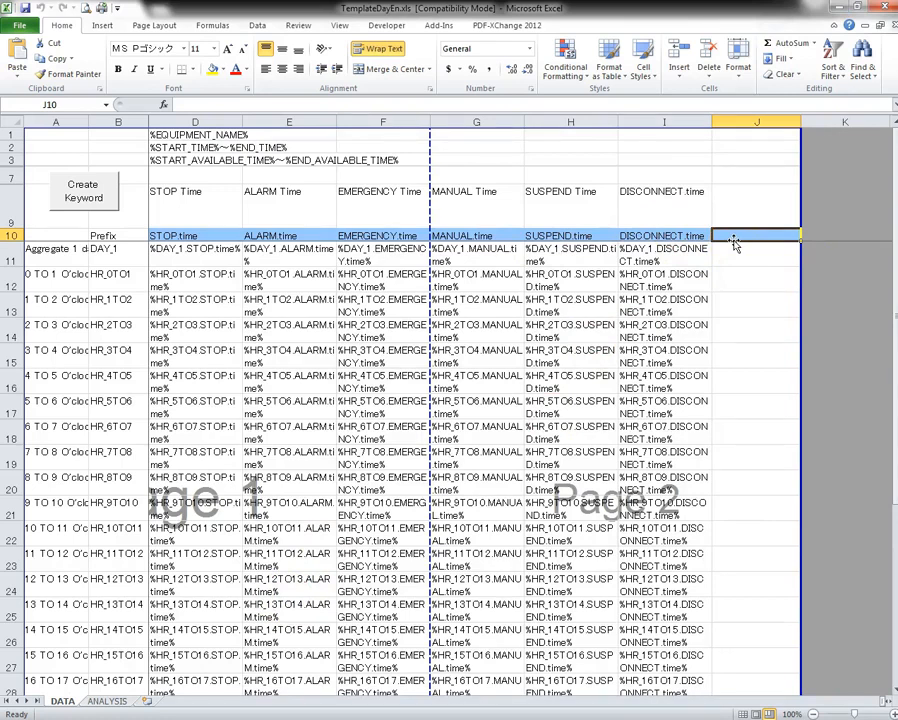
pyautogui.click(756, 235)
pyautogui.hotkey('ctrl', 'y')
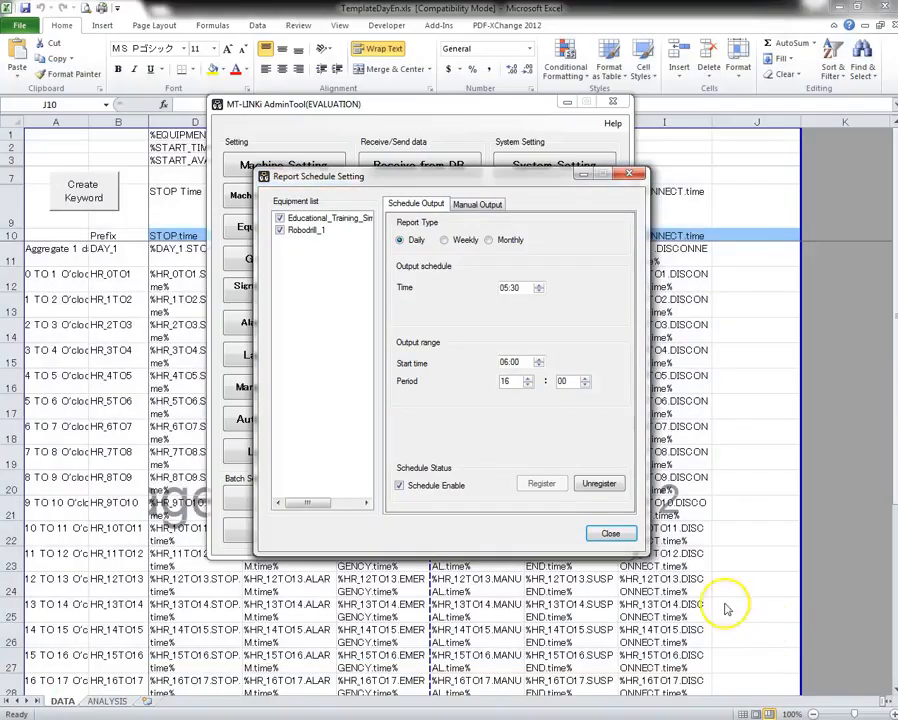
pyautogui.click(612, 534)
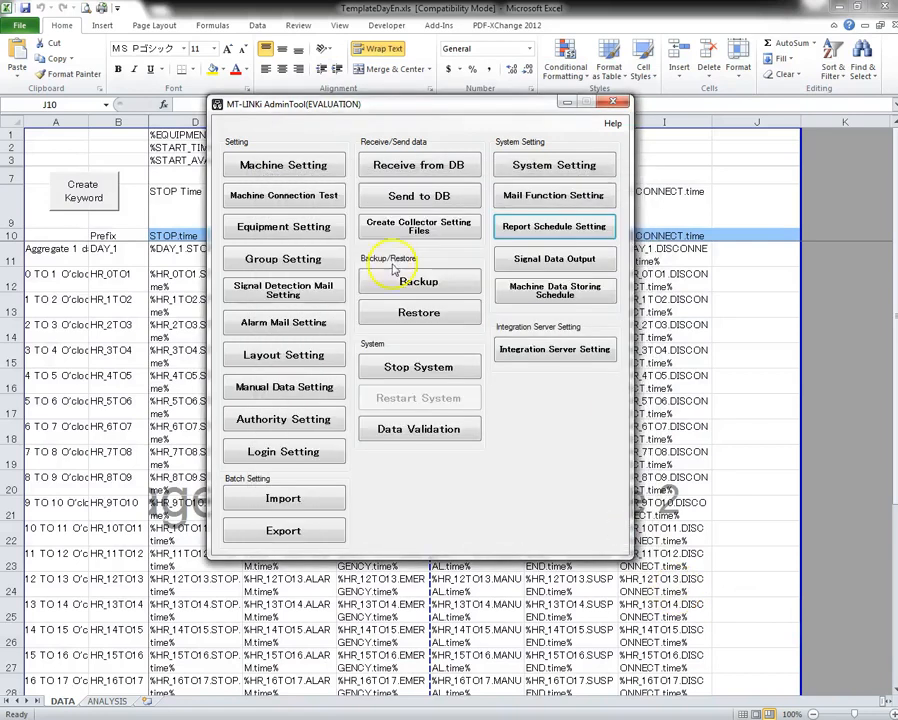
# Step: Open Equipment Setting in the AdminTool and look through the simple assign status list of Robodrill_1
pyautogui.click(307, 230)
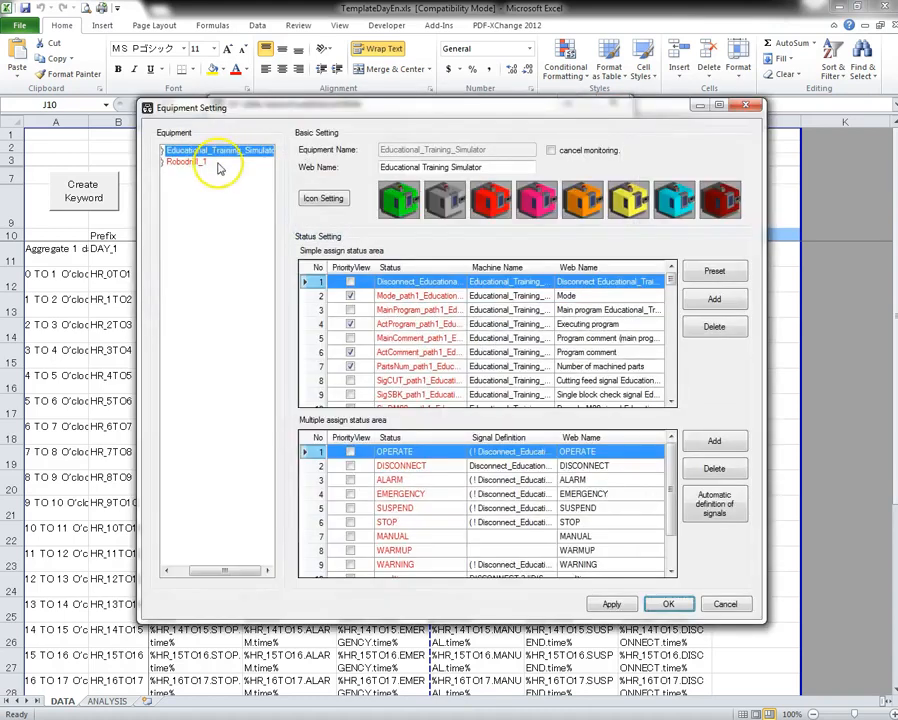
pyautogui.click(179, 164)
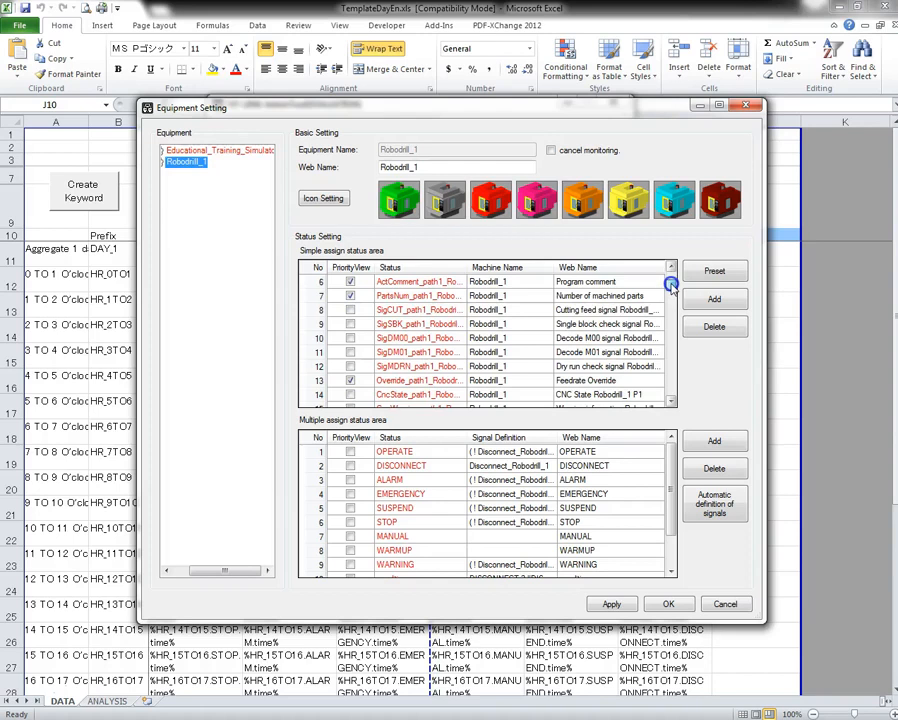
pyautogui.moveTo(673, 287); pyautogui.dragTo(670, 278)
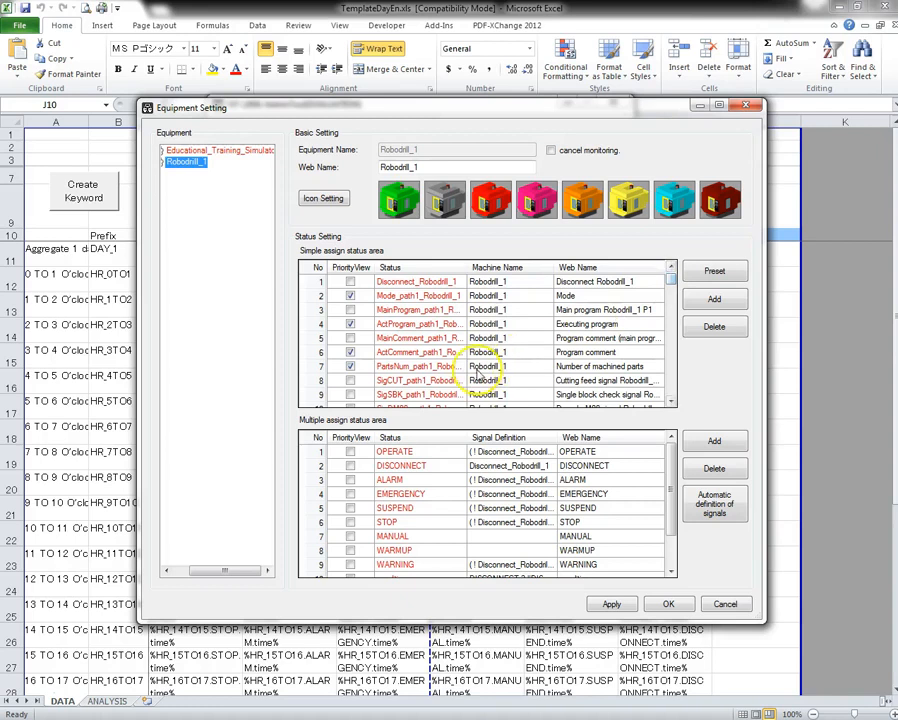
pyautogui.click(670, 400)
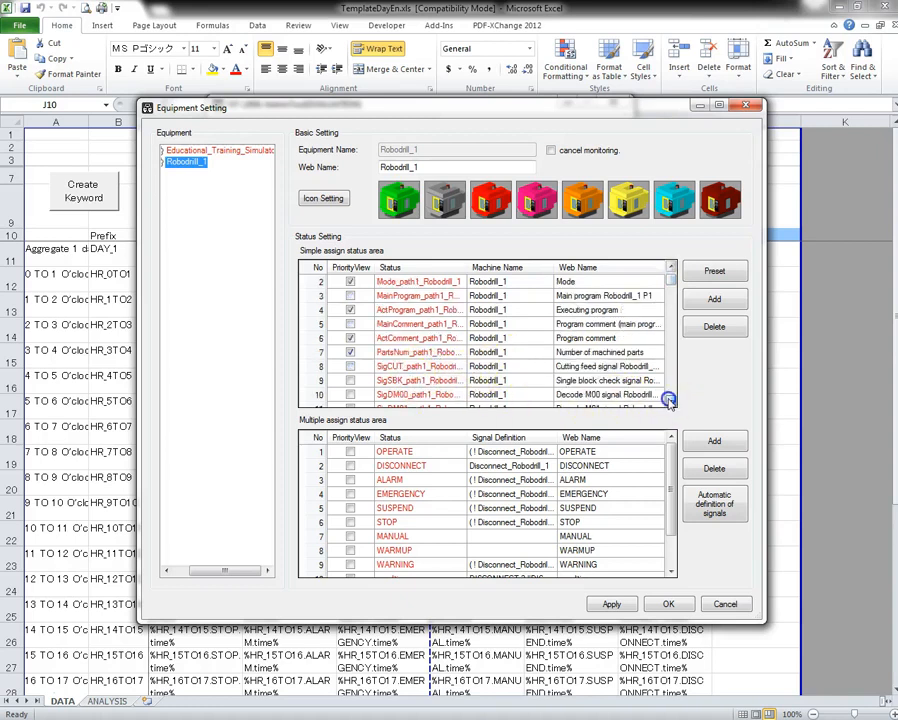
# Step: Copy the status name Override_path1_Robodrill_1 from the Feedrate Override signal's settings, and close the signal and equipment settings
pyautogui.doubleClick(400, 366)
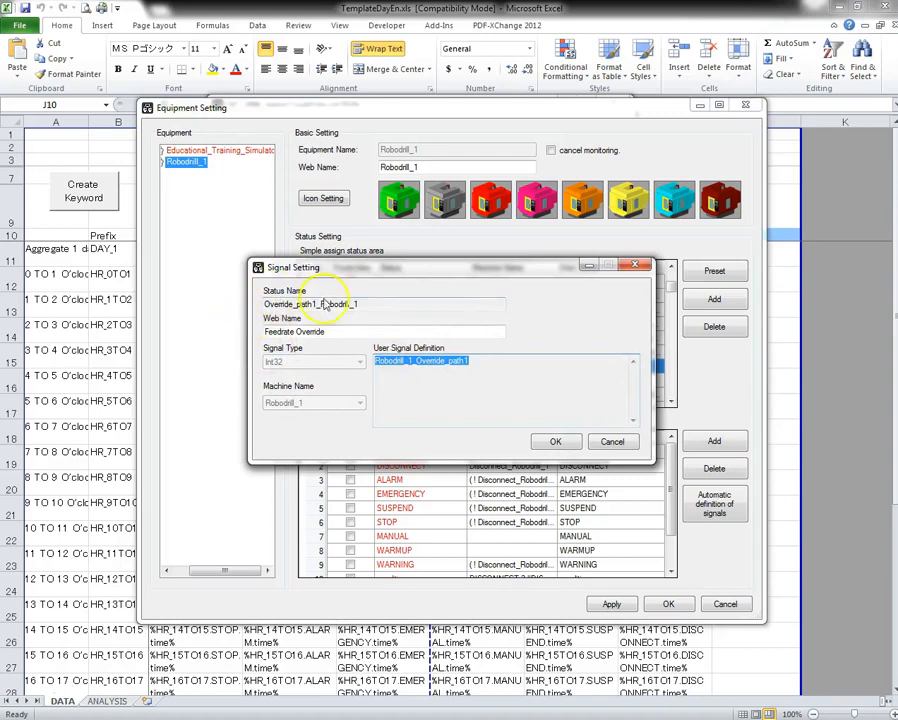
pyautogui.moveTo(358, 303); pyautogui.dragTo(255, 301)
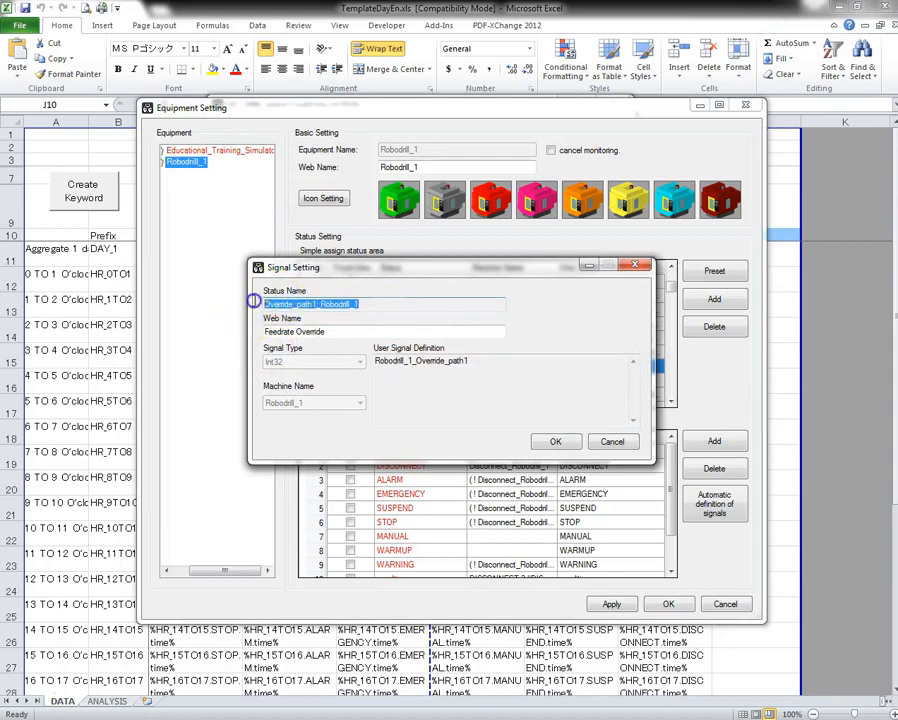
pyautogui.rightClick(310, 306)
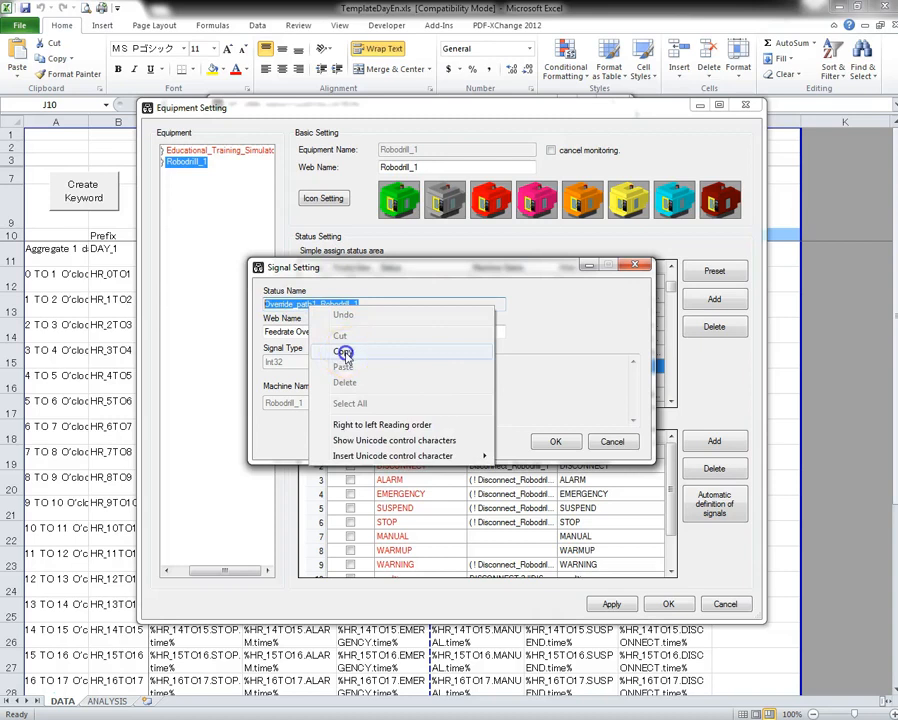
pyautogui.click(288, 346)
pyautogui.click(611, 444)
pyautogui.click(674, 605)
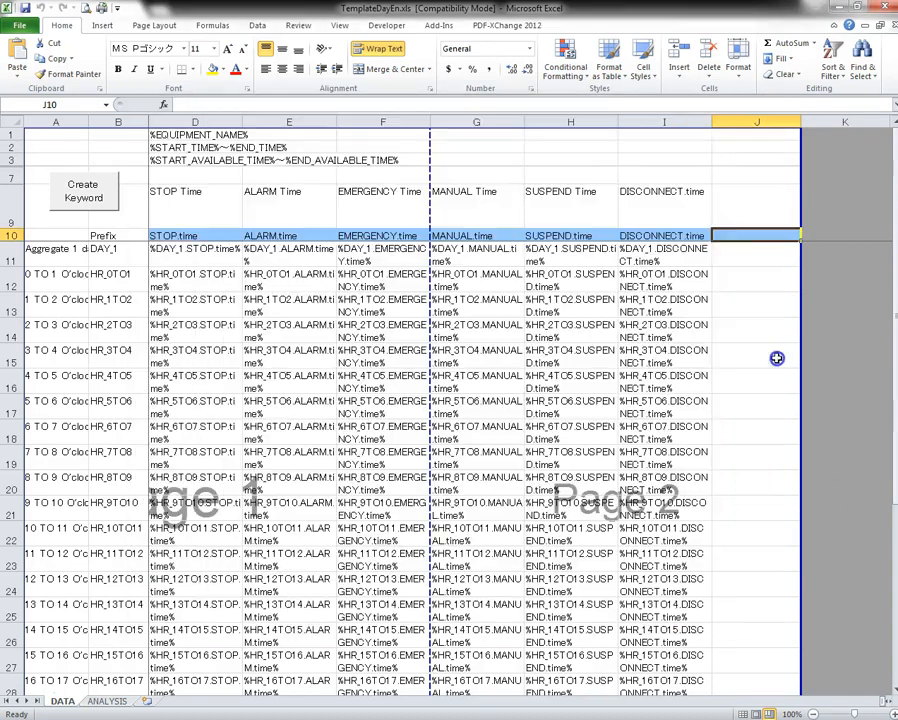
# Step: Paste the copied status name into DATA cell J10 and append .avg, giving Override_path1_Robodrill_1.avg
pyautogui.rightClick(488, 106)
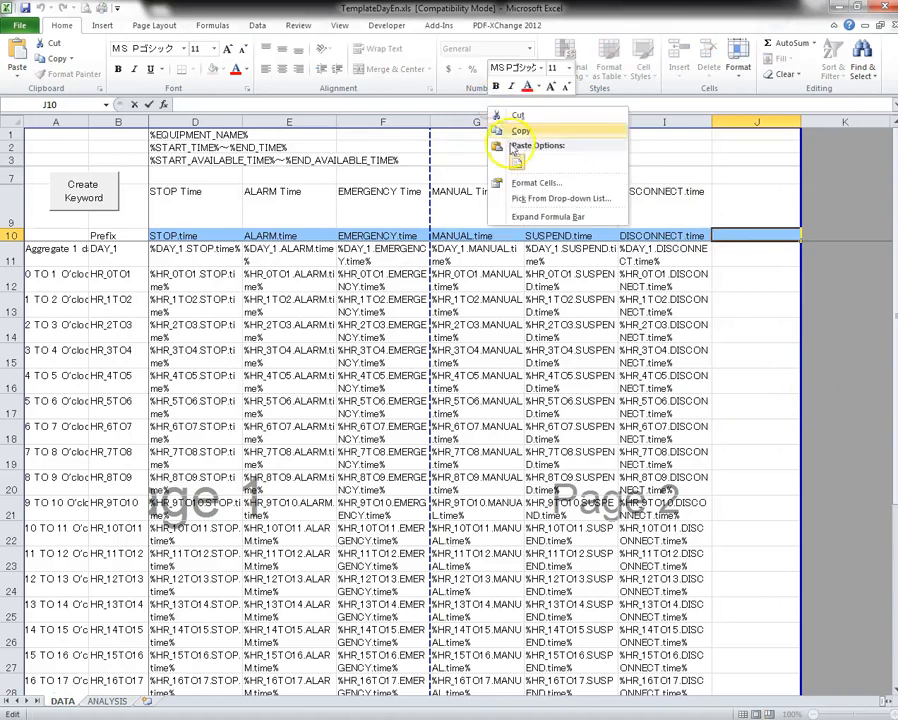
pyautogui.click(516, 159)
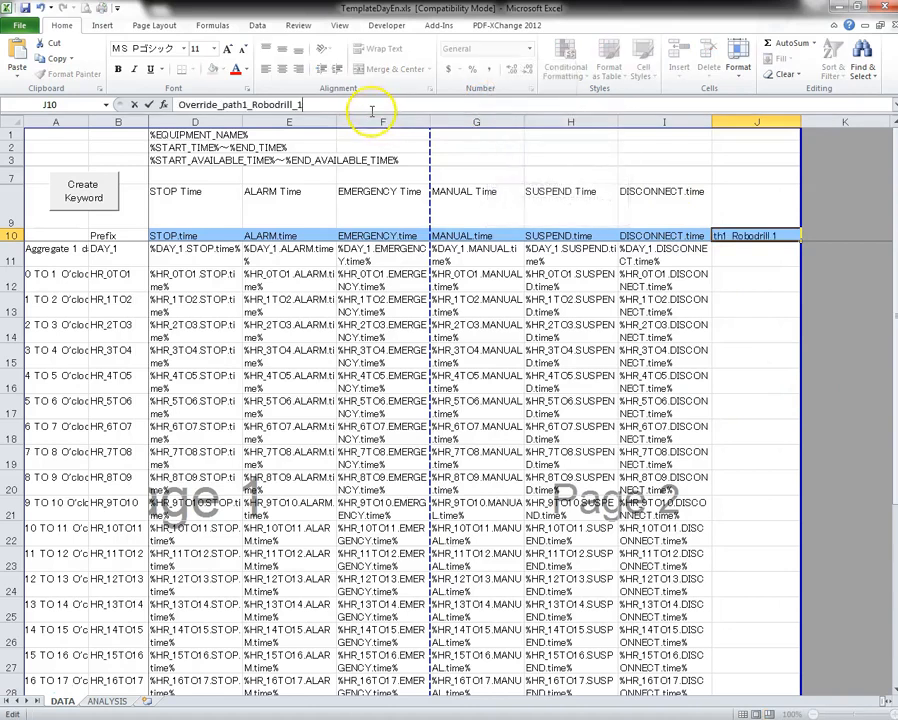
pyautogui.write('.avg')
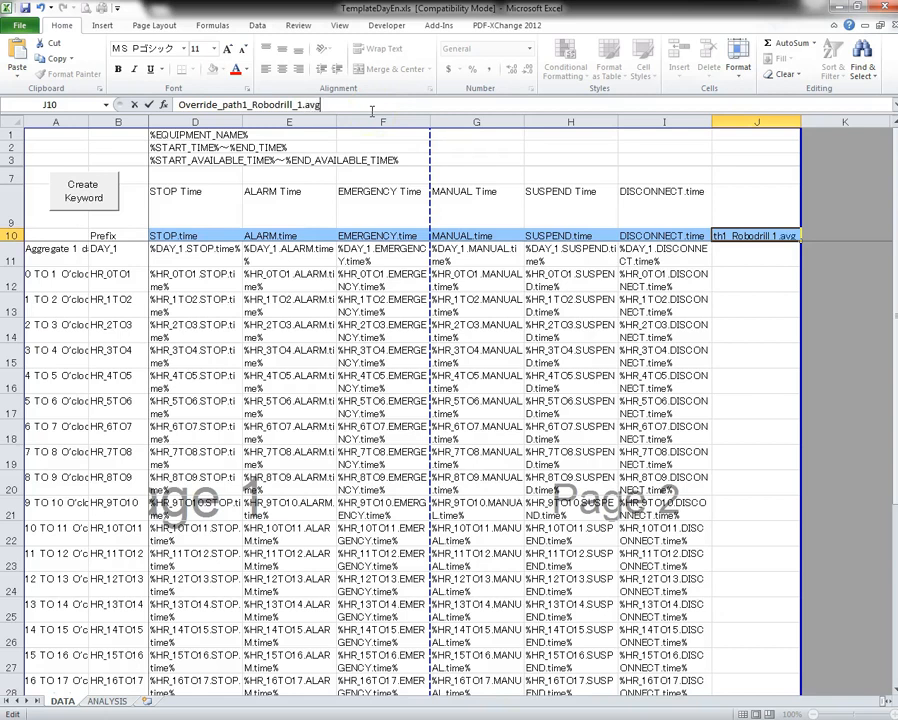
pyautogui.press('Return')
# Step: Run Create Keyword on the DATA sheet to fill the daily and hourly keywords beneath the new J10 header
pyautogui.press('pagedown')
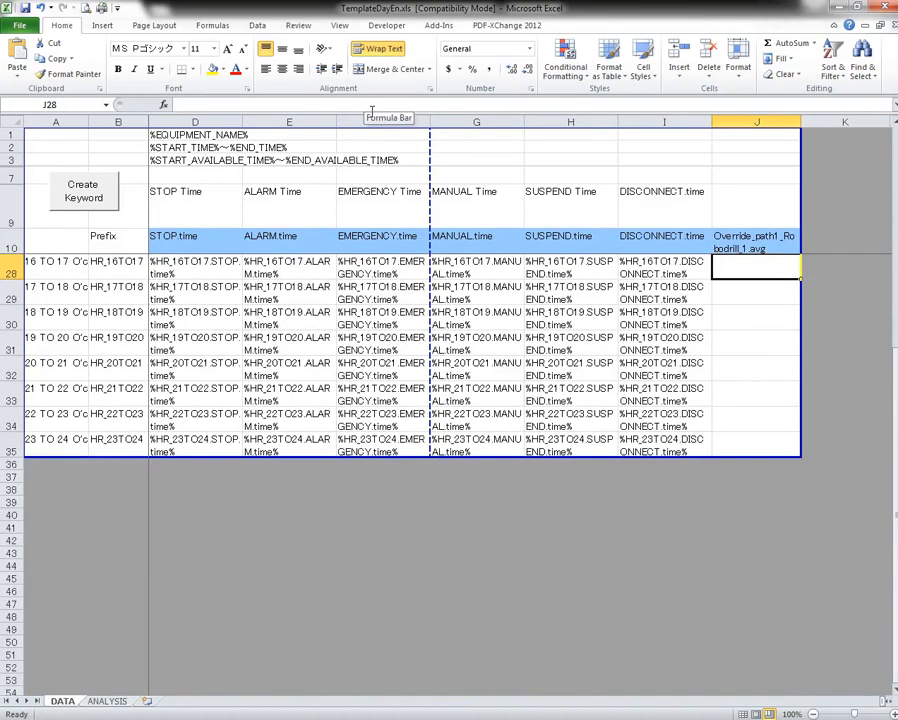
pyautogui.press('Up')
pyautogui.press('Up')
pyautogui.press('Up')
pyautogui.press('Up')
pyautogui.press('Up')
pyautogui.press('Up')
pyautogui.press('Up')
pyautogui.press('Up')
pyautogui.press('Up')
pyautogui.press('Up')
pyautogui.press('Up')
pyautogui.press('Up')
pyautogui.press('Up')
pyautogui.press('Up')
pyautogui.press('Up')
pyautogui.press('Up')
pyautogui.press('Up')
pyautogui.press('Up')
pyautogui.press('Up')
pyautogui.press('Up')
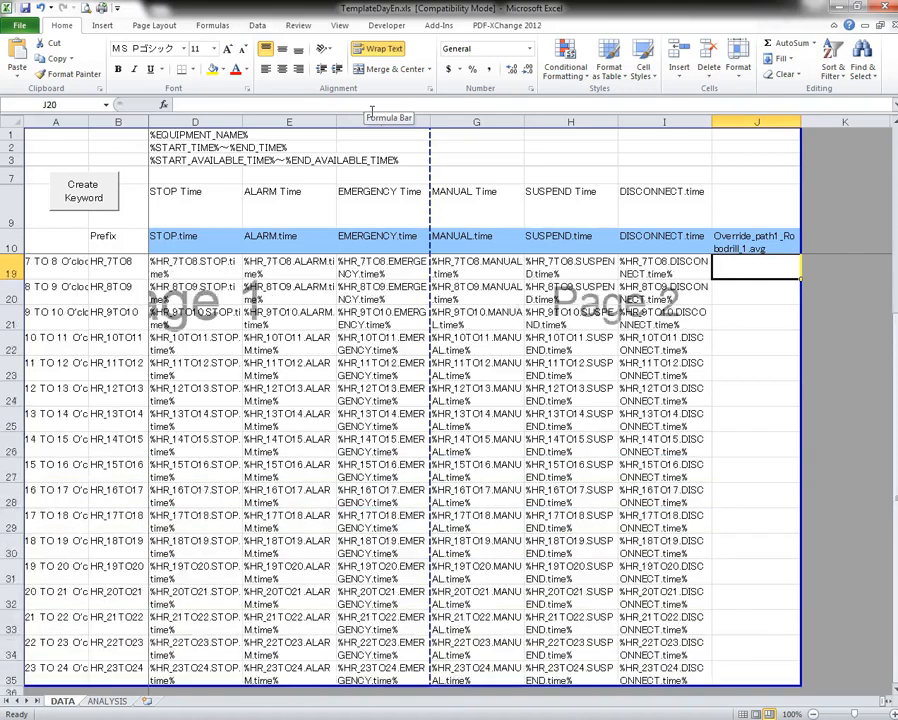
pyautogui.press('Down')
pyautogui.press('Down')
pyautogui.press('Down')
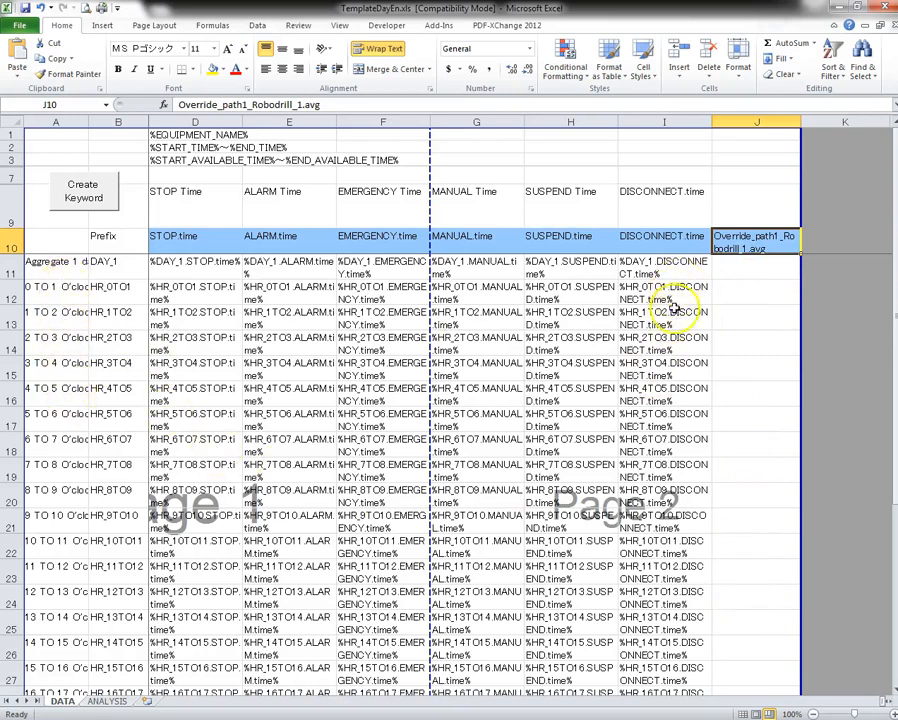
pyautogui.click(87, 195)
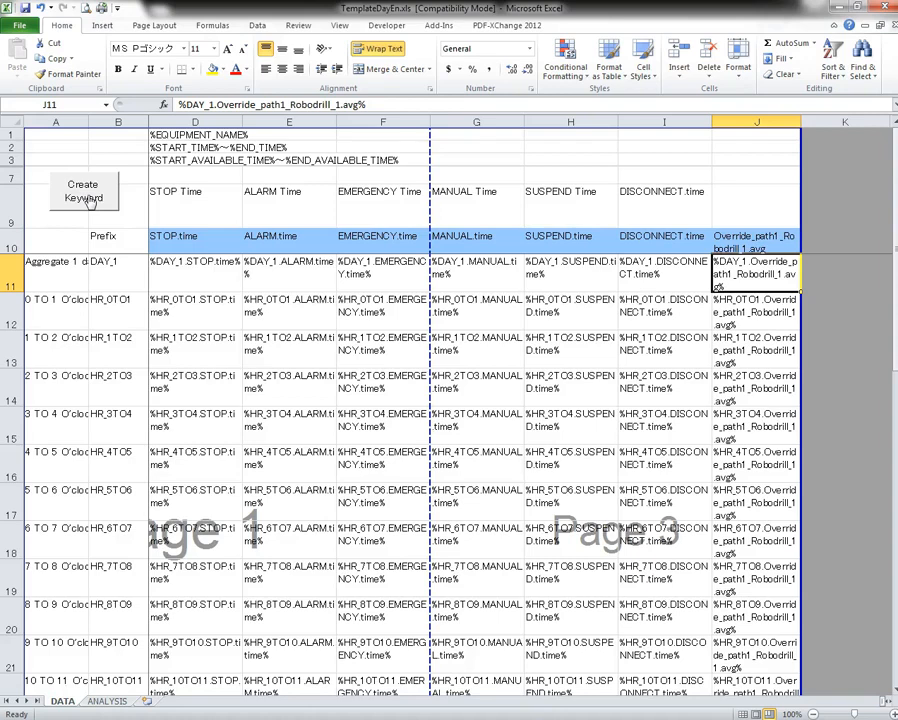
# Step: On the ANALYSIS sheet, duplicate the DISCONNECT Time row of Table1 into row 87, through the 23to24 column
pyautogui.hotkey('ctrl', 'pagedown')
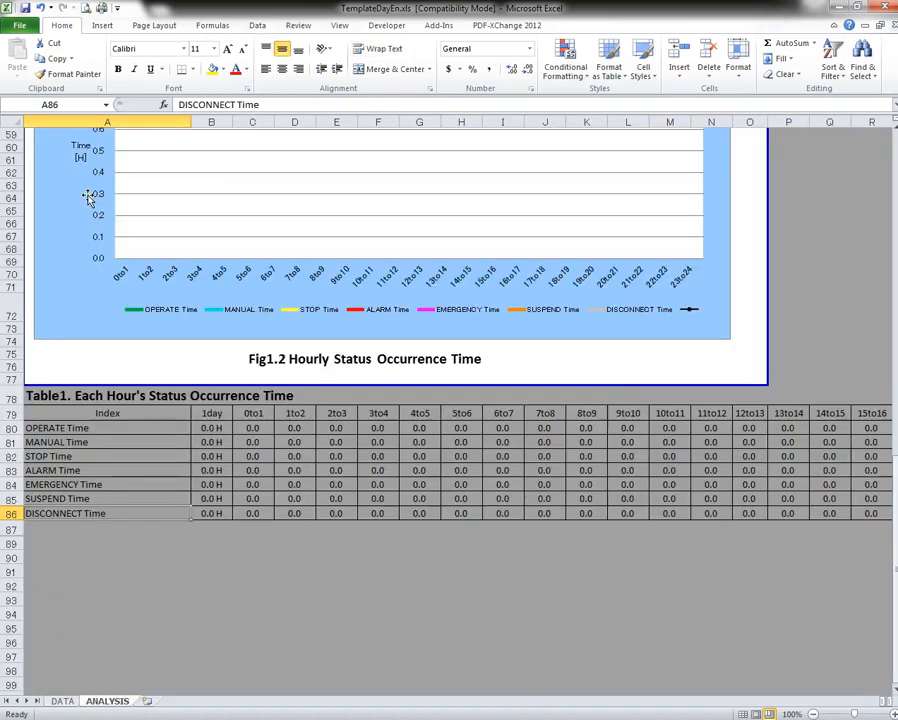
pyautogui.click(838, 222)
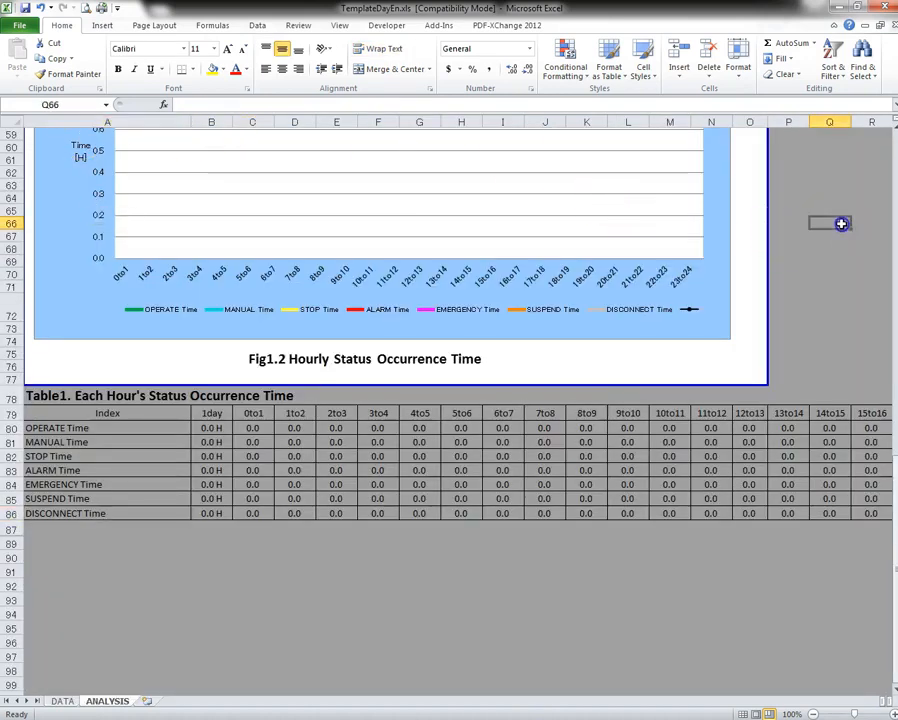
pyautogui.scroll(15, 824, 240)
pyautogui.scroll(-6, 818, 255)
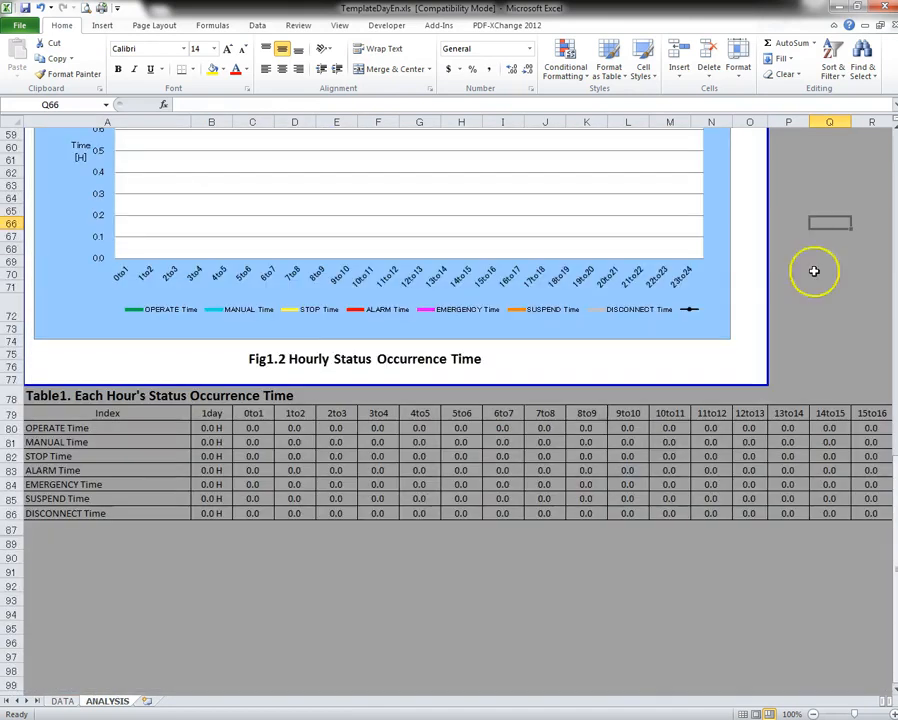
pyautogui.click(104, 515)
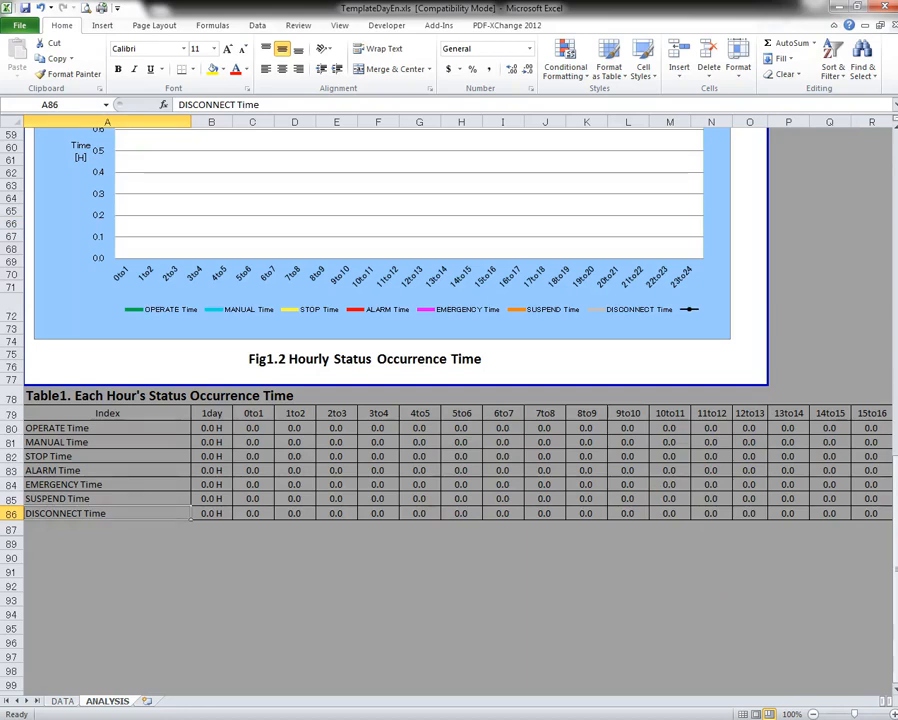
pyautogui.moveTo(195, 515); pyautogui.dragTo(813, 520)
pyautogui.hotkey('ctrl', 'c')
pyautogui.press('Down')
pyautogui.hotkey('ctrl', 'v')
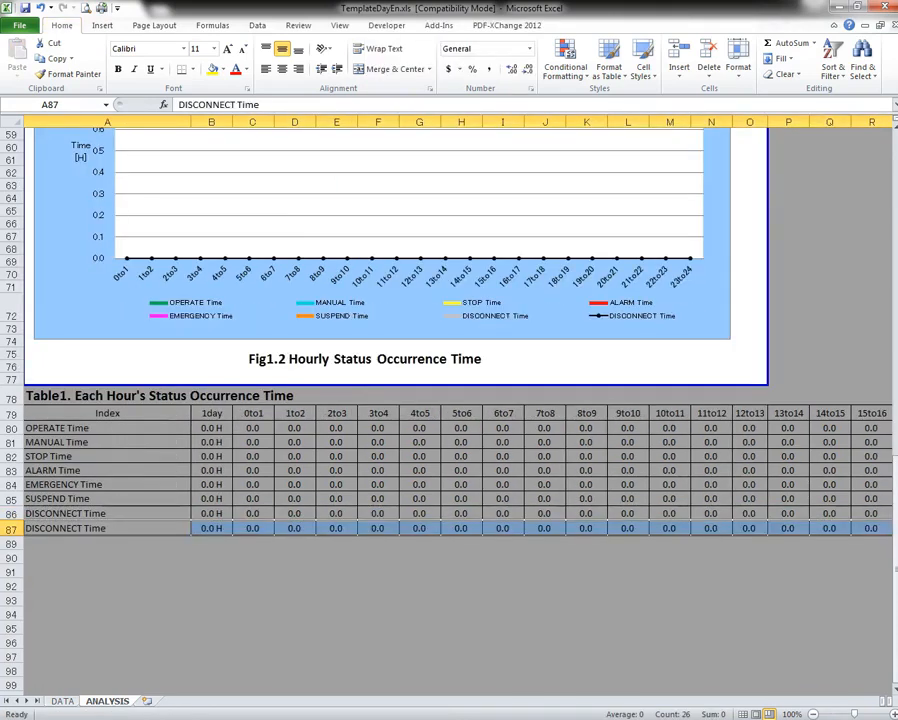
# Step: Rename the duplicated row's index label in A87 to Feedrate Override avg
pyautogui.click(65, 528)
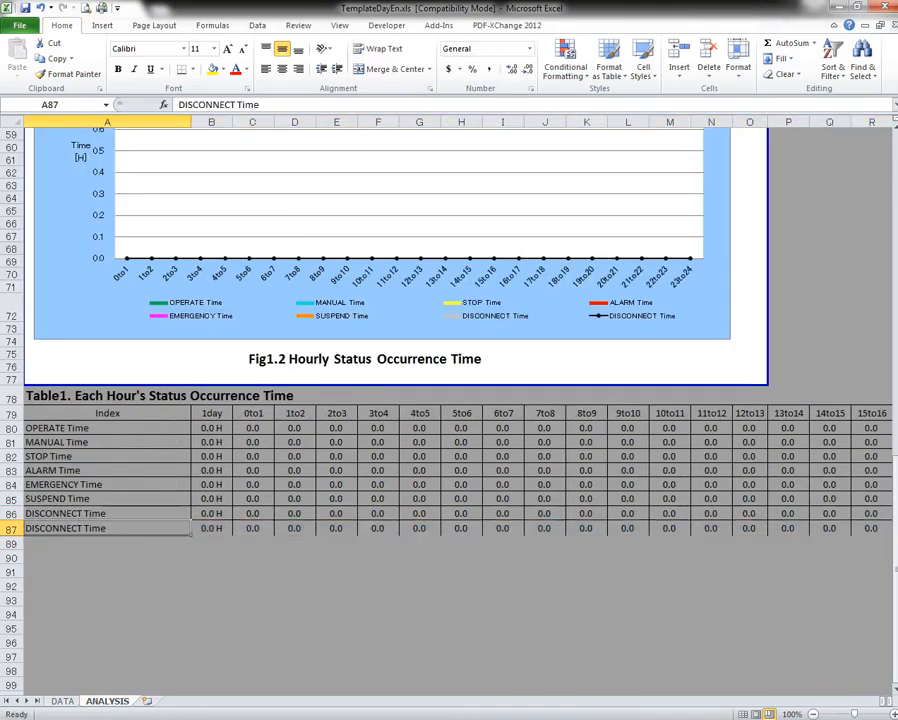
pyautogui.write('Feedrate Override av')
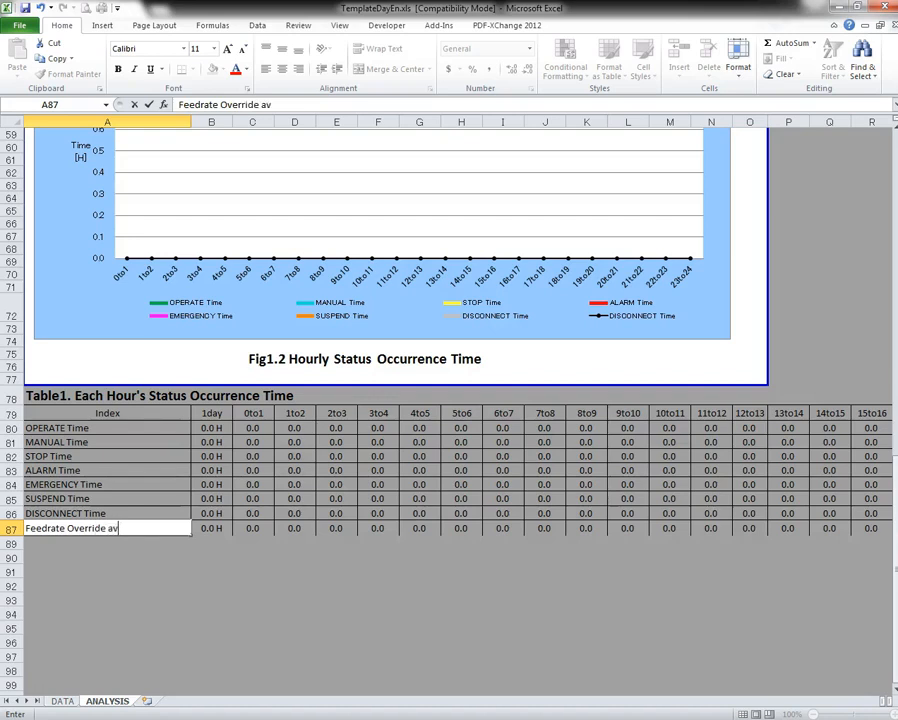
pyautogui.write('g')
pyautogui.press('Return')
# Step: Replace all occurrences of !i with !j in the formulas of B87:Z87 so they refer to DATA column J
pyautogui.press('Up')
pyautogui.press('Right')
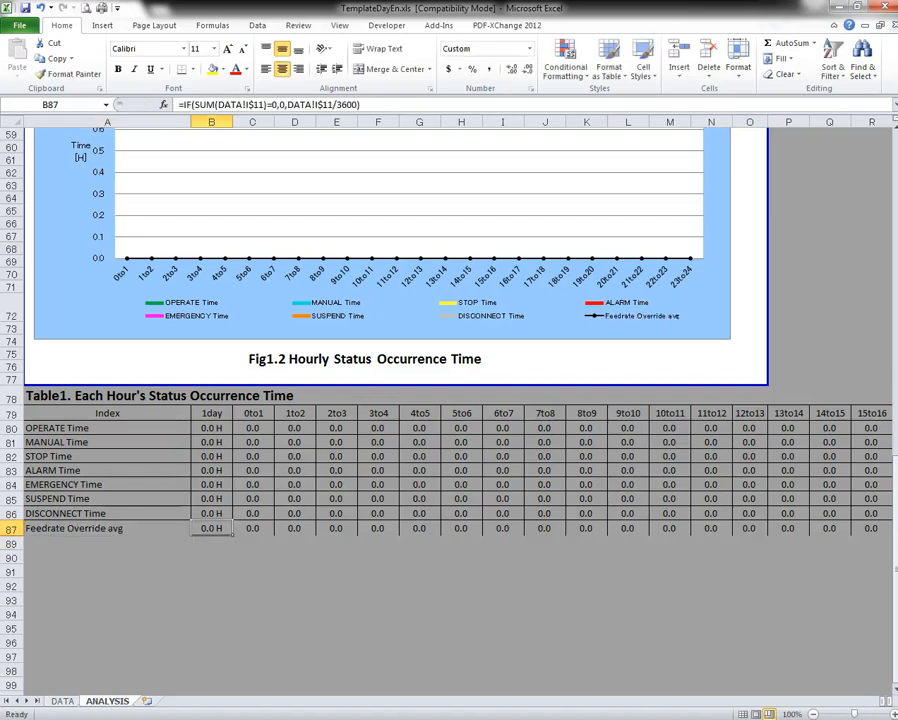
pyautogui.hotkey('shift', 'Right')
pyautogui.hotkey('shift', 'Right')
pyautogui.hotkey('shift', 'Right')
pyautogui.hotkey('shift', 'Right')
pyautogui.hotkey('shift', 'Right')
pyautogui.hotkey('shift', 'Right')
pyautogui.hotkey('shift', 'Right')
pyautogui.hotkey('shift', 'Right')
pyautogui.hotkey('shift', 'Right')
pyautogui.hotkey('shift', 'Right')
pyautogui.hotkey('shift', 'Right')
pyautogui.hotkey('shift', 'Right')
pyautogui.hotkey('shift', 'Right')
pyautogui.hotkey('shift', 'Right')
pyautogui.hotkey('shift', 'Right')
pyautogui.hotkey('shift', 'Right')
pyautogui.hotkey('shift', 'Right')
pyautogui.hotkey('shift', 'Right')
pyautogui.hotkey('shift', 'Right')
pyautogui.hotkey('shift', 'Right')
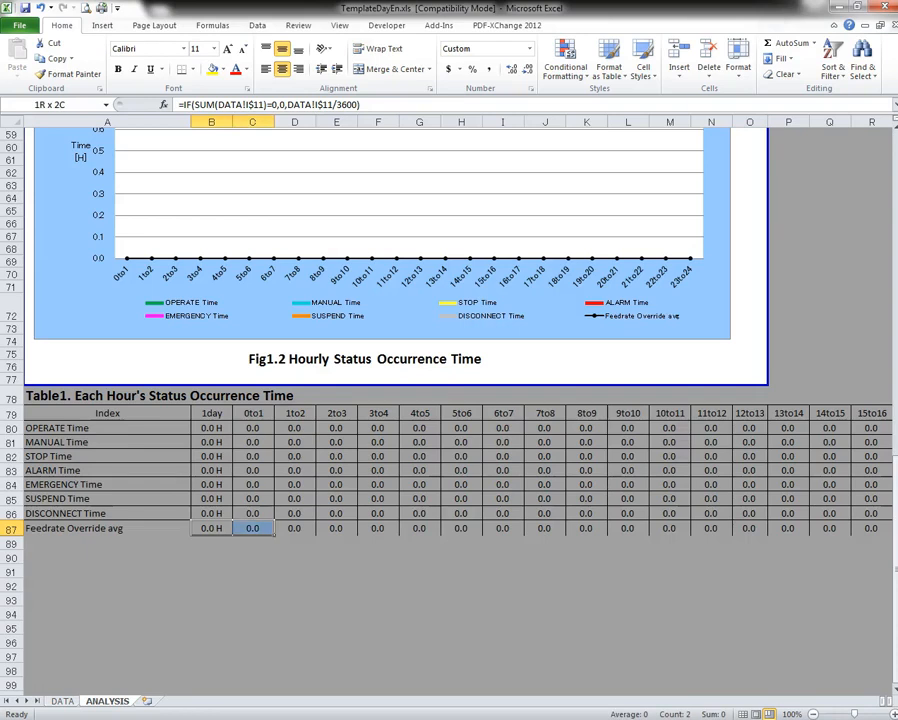
pyautogui.moveTo(890, 528); pyautogui.dragTo(808, 532)
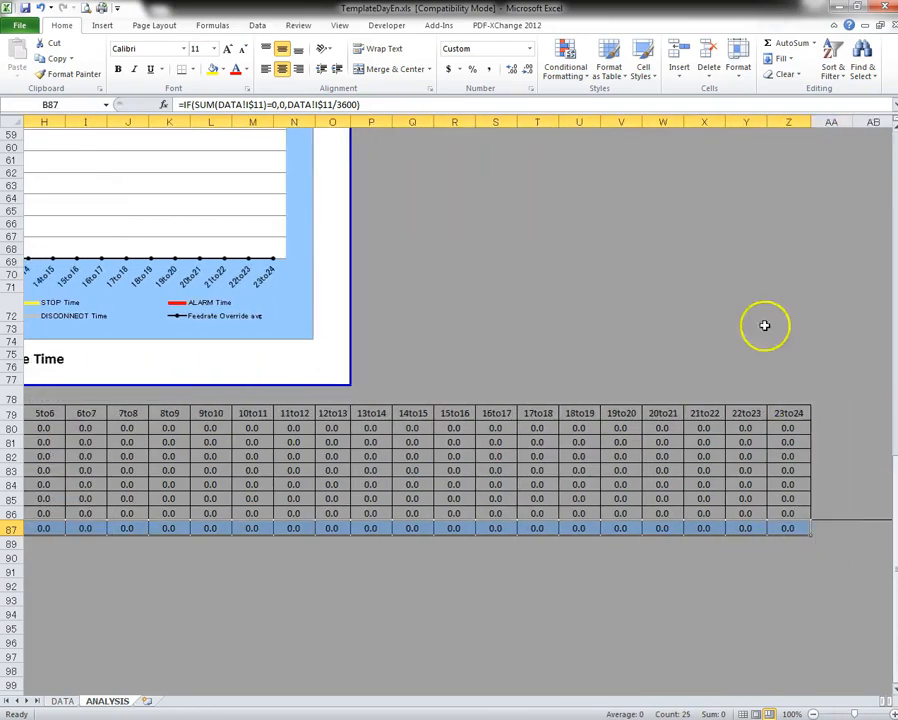
pyautogui.click(862, 55)
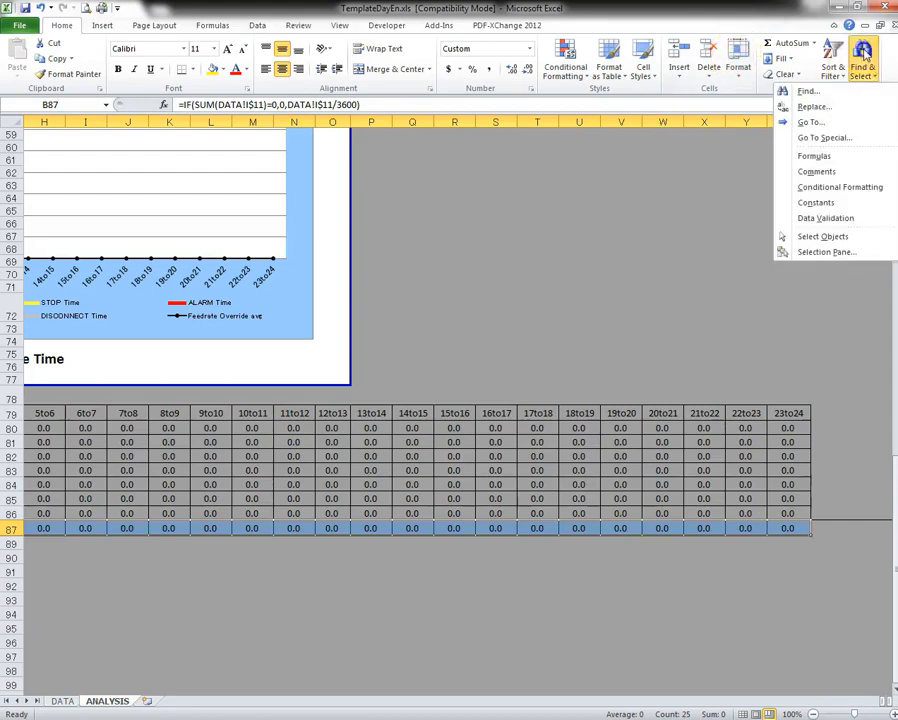
pyautogui.click(820, 106)
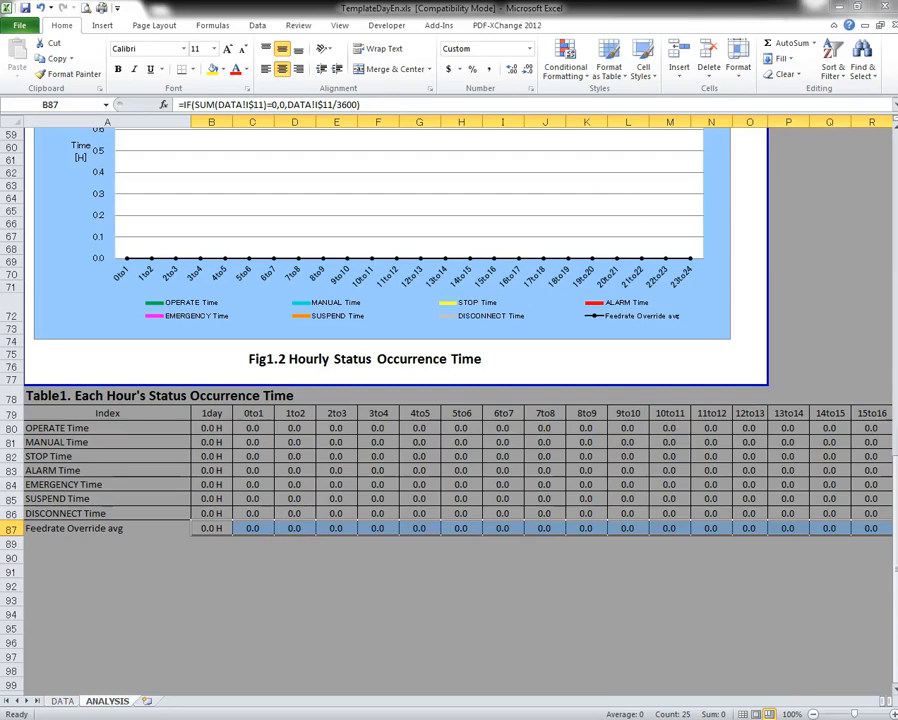
pyautogui.moveTo(856, 516); pyautogui.dragTo(586, 456)
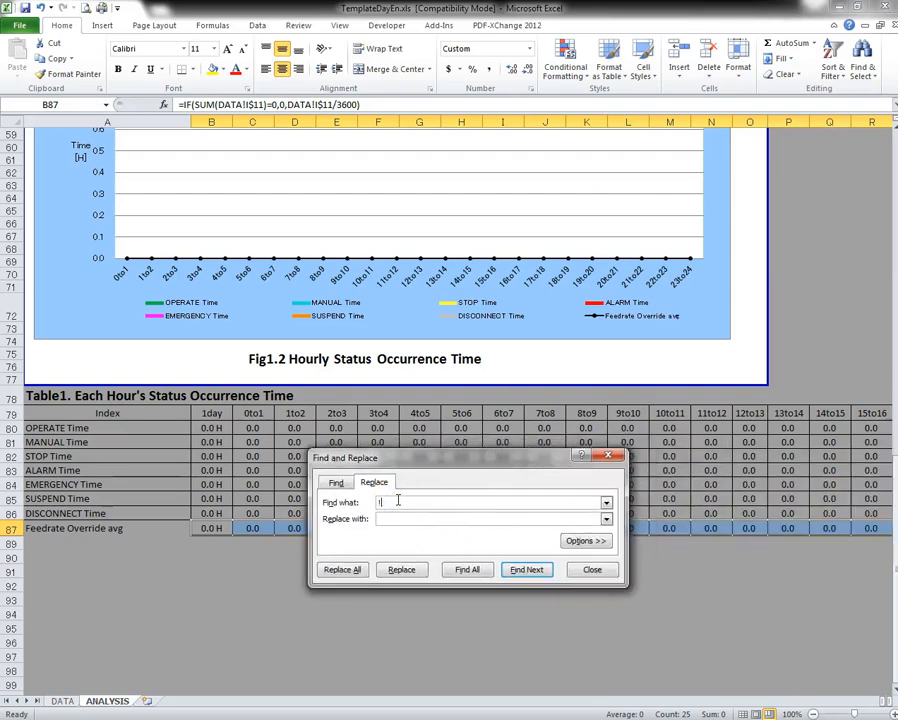
pyautogui.click(395, 517)
pyautogui.click(343, 568)
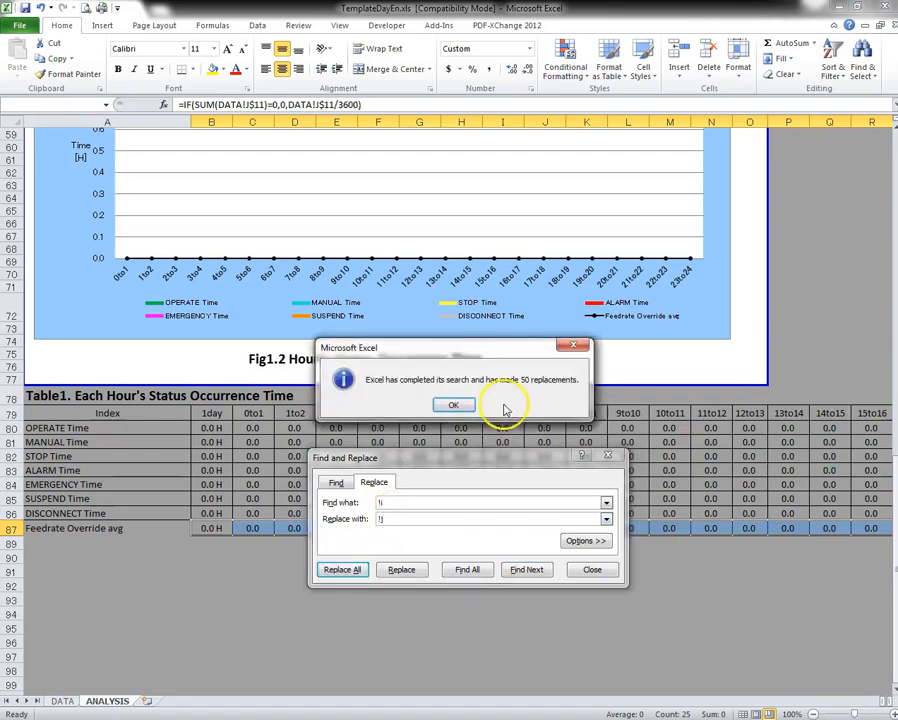
pyautogui.click(452, 406)
# Step: Remove /3600 from all formulas in the Feedrate Override avg row by replacing it with nothing, and close Find and Replace
pyautogui.click(414, 502)
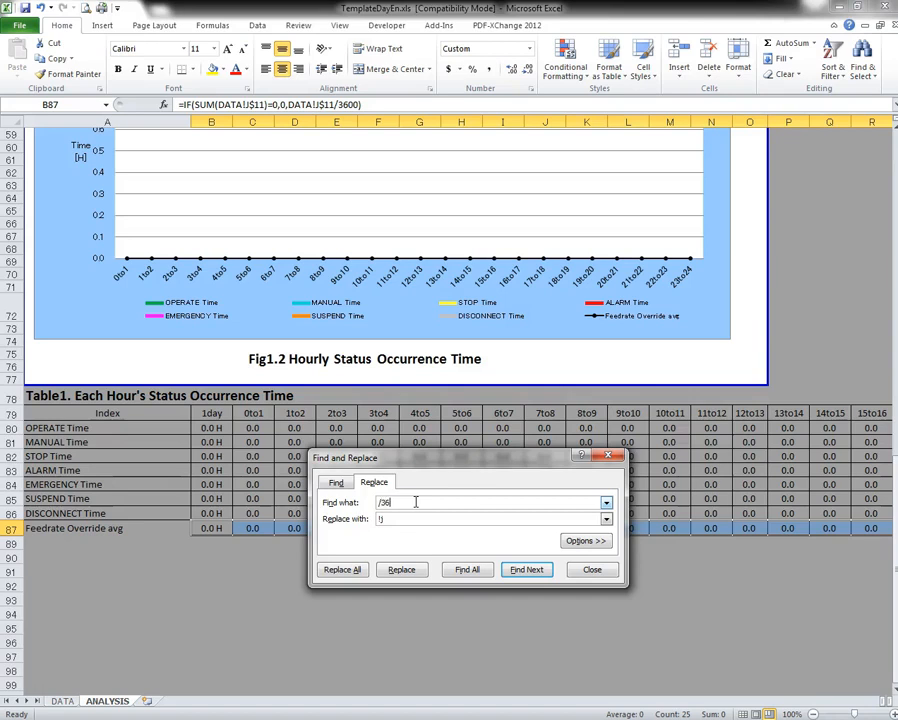
pyautogui.click(393, 518)
pyautogui.click(342, 569)
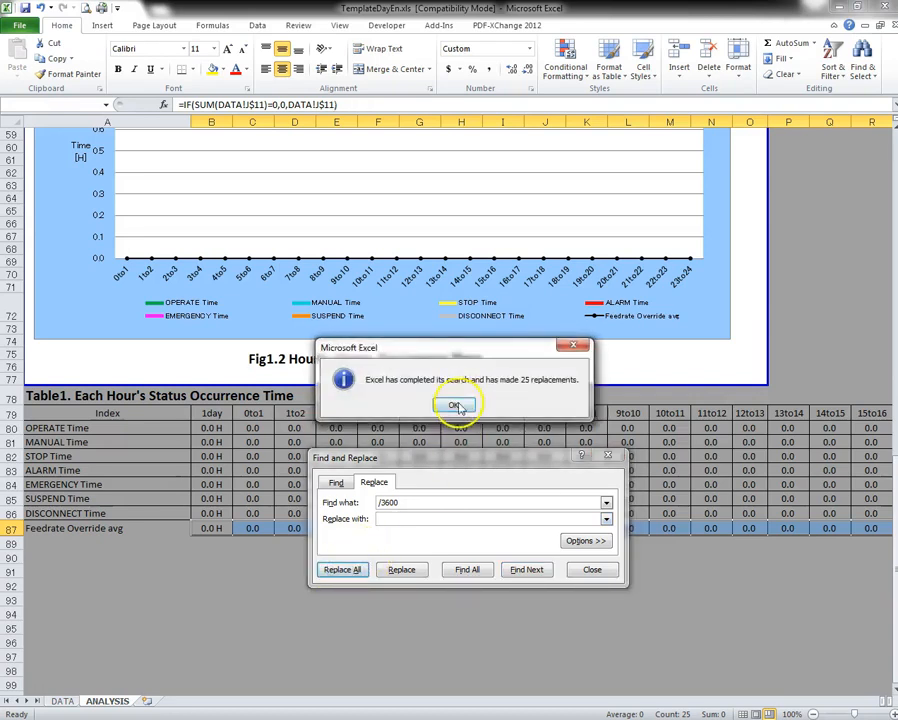
pyautogui.click(458, 402)
pyautogui.click(591, 569)
pyautogui.click(512, 570)
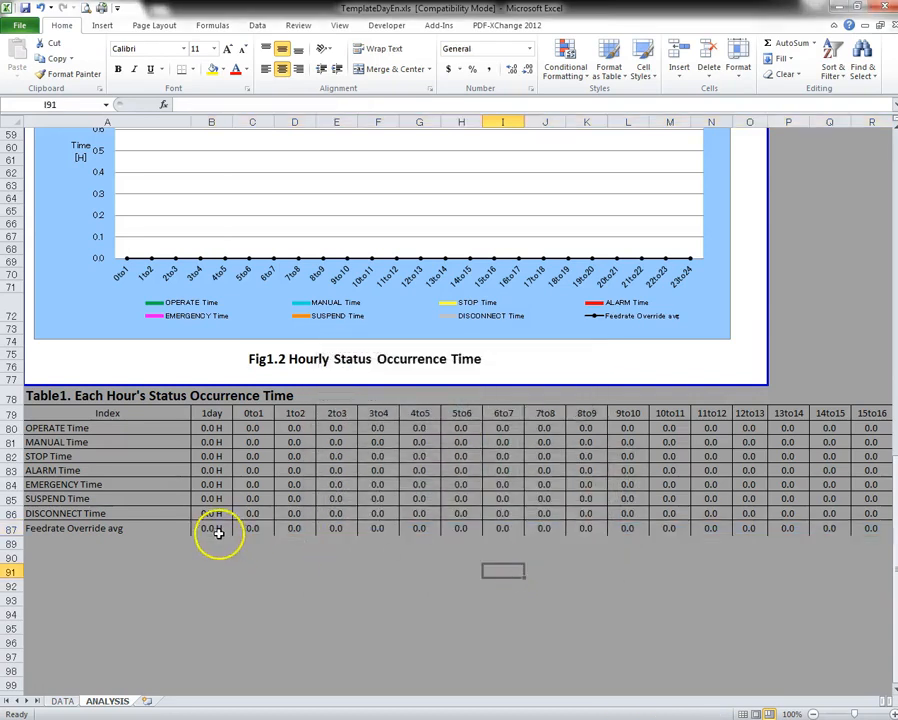
# Step: Apply an outline border to the whole Feedrate Override avg row, A87:Z87
pyautogui.moveTo(72, 528); pyautogui.dragTo(774, 532)
pyautogui.click(738, 62)
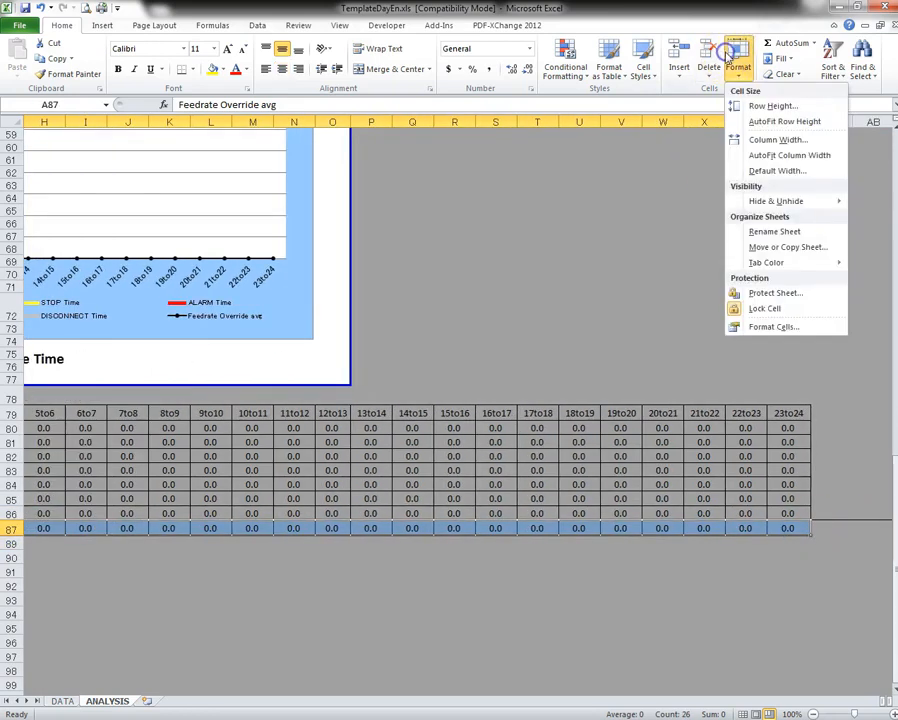
pyautogui.click(774, 326)
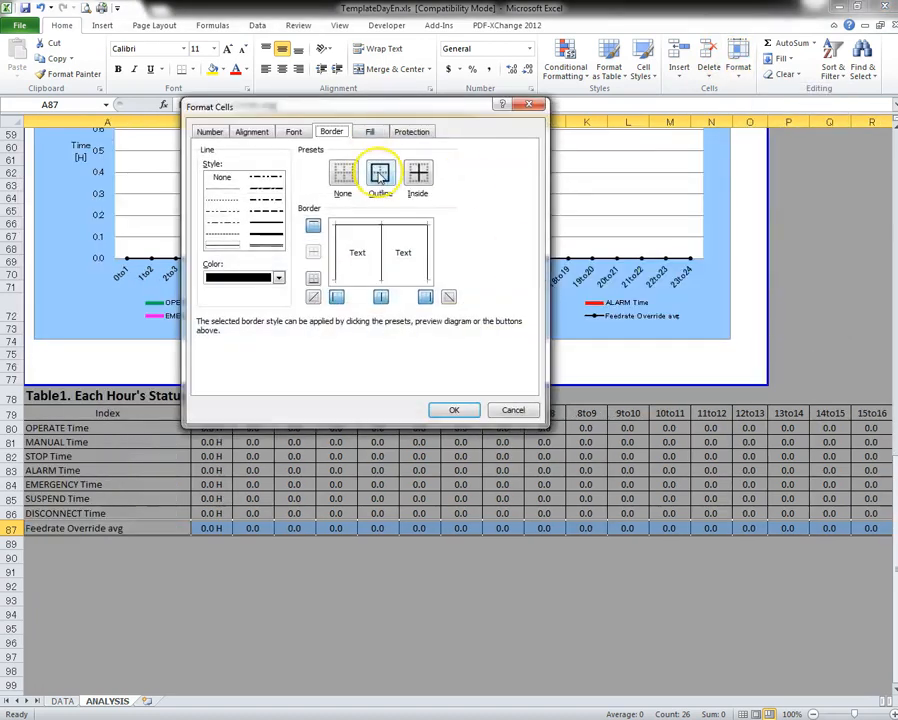
pyautogui.click(380, 174)
pyautogui.click(454, 410)
pyautogui.click(252, 614)
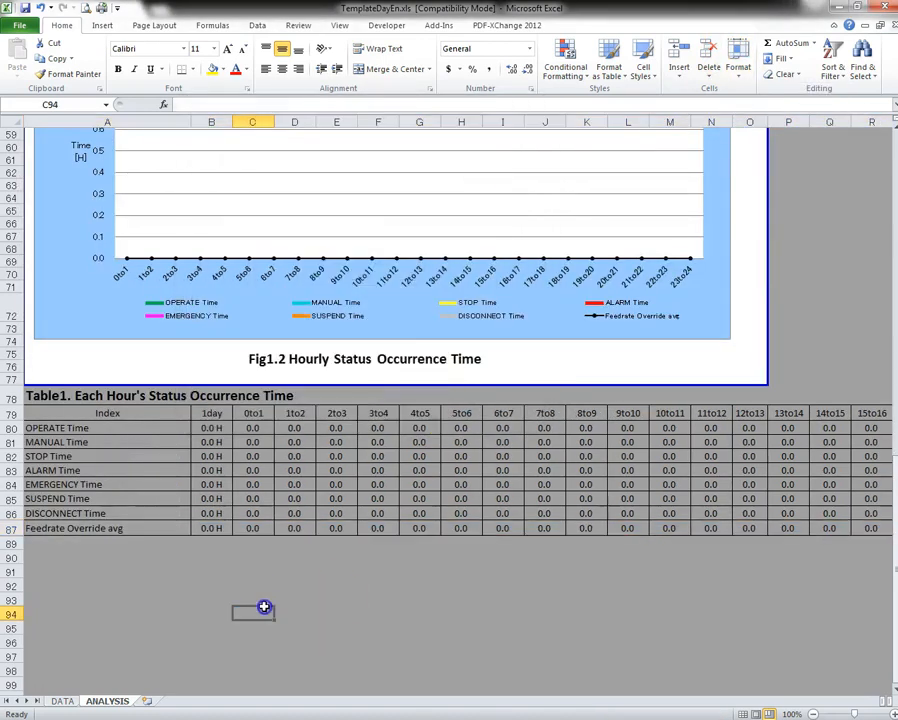
# Step: Format the Feedrate Override avg values in B87:Z87 as Number with 0 decimal places
pyautogui.press('Up')
pyautogui.press('Up')
pyautogui.press('Up')
pyautogui.press('Up')
pyautogui.press('Up')
pyautogui.press('Up')
pyautogui.press('Up')
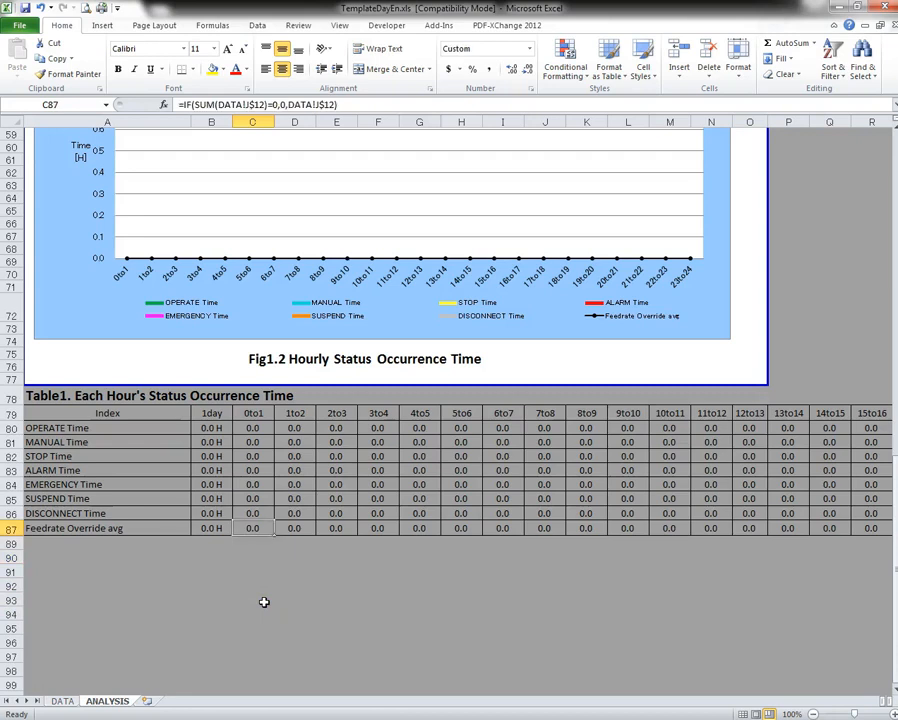
pyautogui.press('Left')
pyautogui.hotkey('shift', 'Right')
pyautogui.hotkey('shift', 'Right')
pyautogui.hotkey('shift', 'Right')
pyautogui.hotkey('shift', 'Right')
pyautogui.hotkey('shift', 'Right')
pyautogui.hotkey('shift', 'Right')
pyautogui.hotkey('shift', 'Right')
pyautogui.hotkey('shift', 'Right')
pyautogui.hotkey('shift', 'Right')
pyautogui.hotkey('shift', 'Right')
pyautogui.hotkey('shift', 'Right')
pyautogui.hotkey('shift', 'Right')
pyautogui.hotkey('shift', 'Right')
pyautogui.hotkey('shift', 'Right')
pyautogui.hotkey('shift', 'Right')
pyautogui.hotkey('shift', 'Right')
pyautogui.hotkey('shift', 'Right')
pyautogui.hotkey('shift', 'Right')
pyautogui.hotkey('shift', 'Right')
pyautogui.hotkey('shift', 'Right')
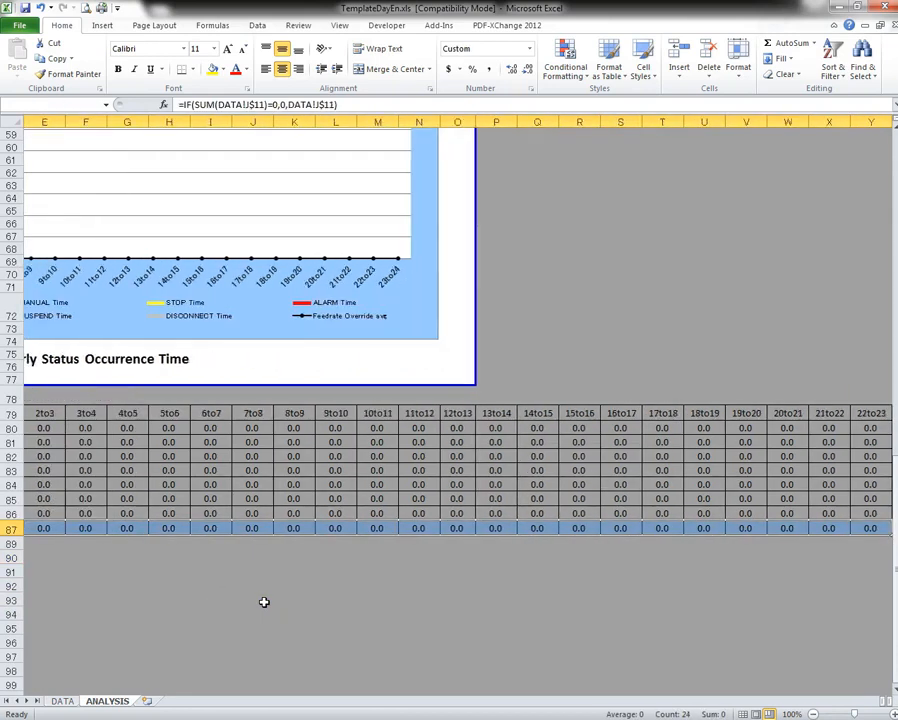
pyautogui.hotkey('shift', 'Right')
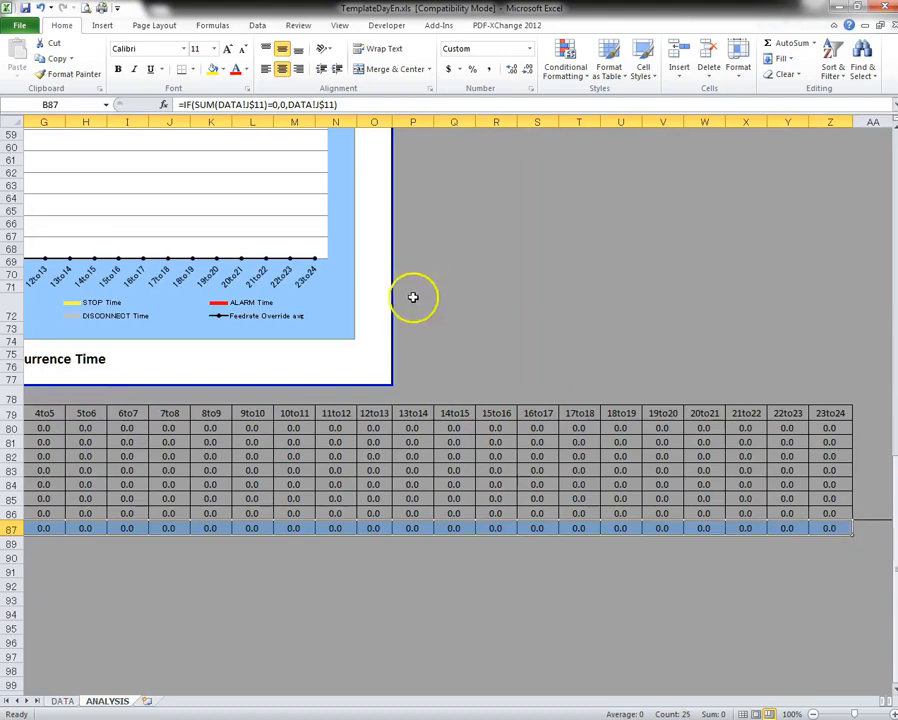
pyautogui.click(738, 58)
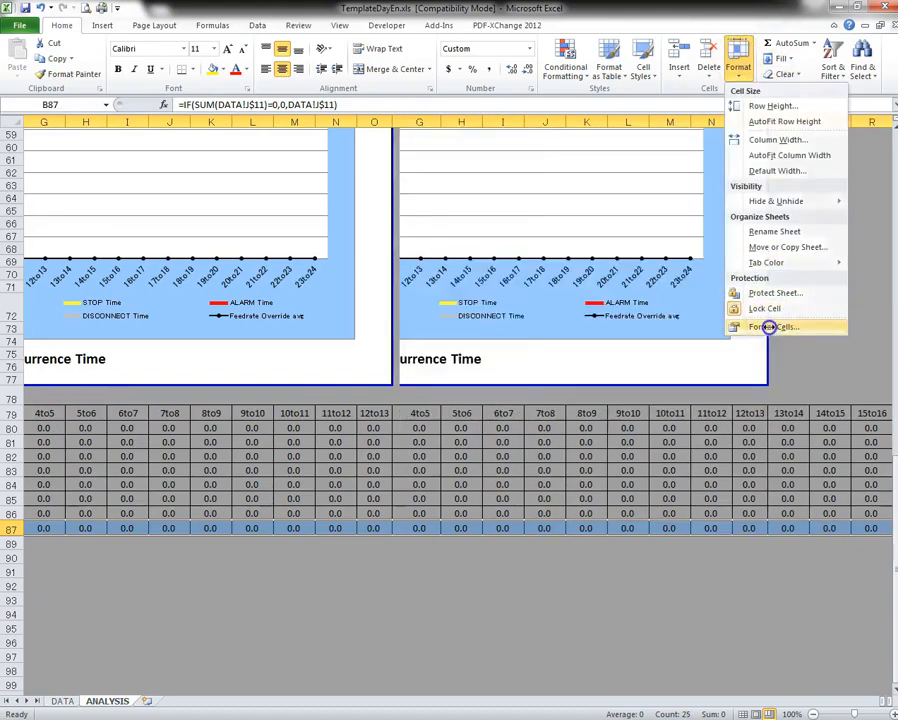
pyautogui.click(767, 327)
pyautogui.click(209, 131)
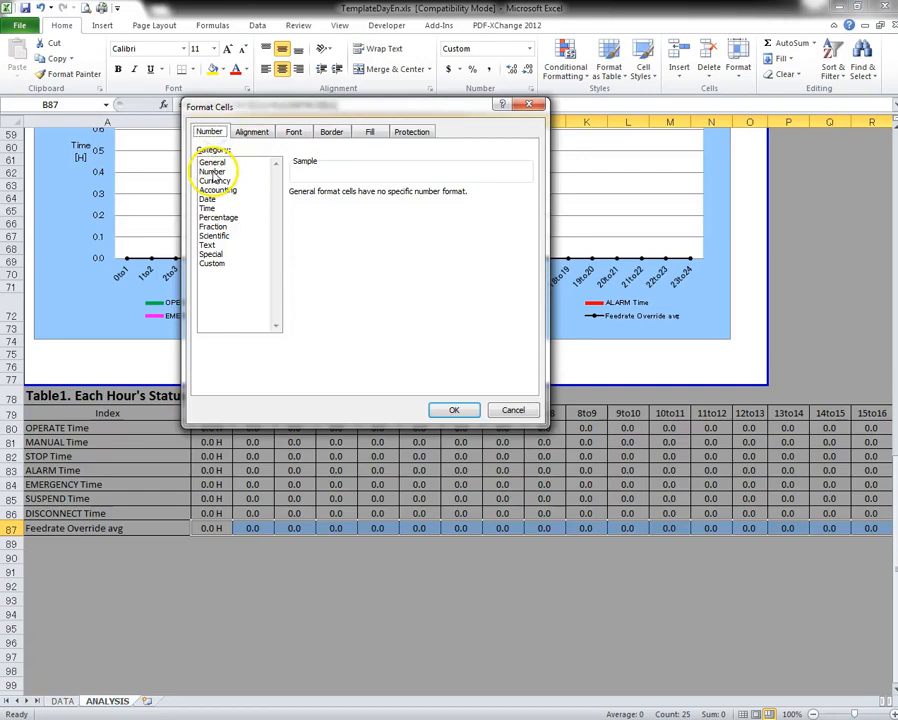
pyautogui.click(213, 172)
pyautogui.click(382, 197)
pyautogui.click(382, 197)
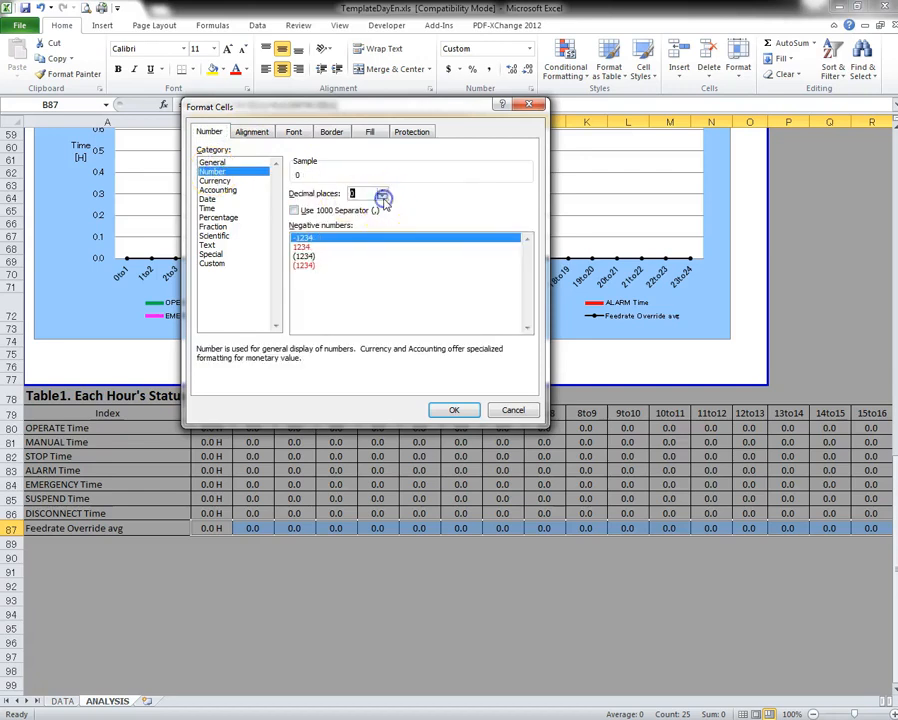
pyautogui.click(452, 410)
pyautogui.click(314, 600)
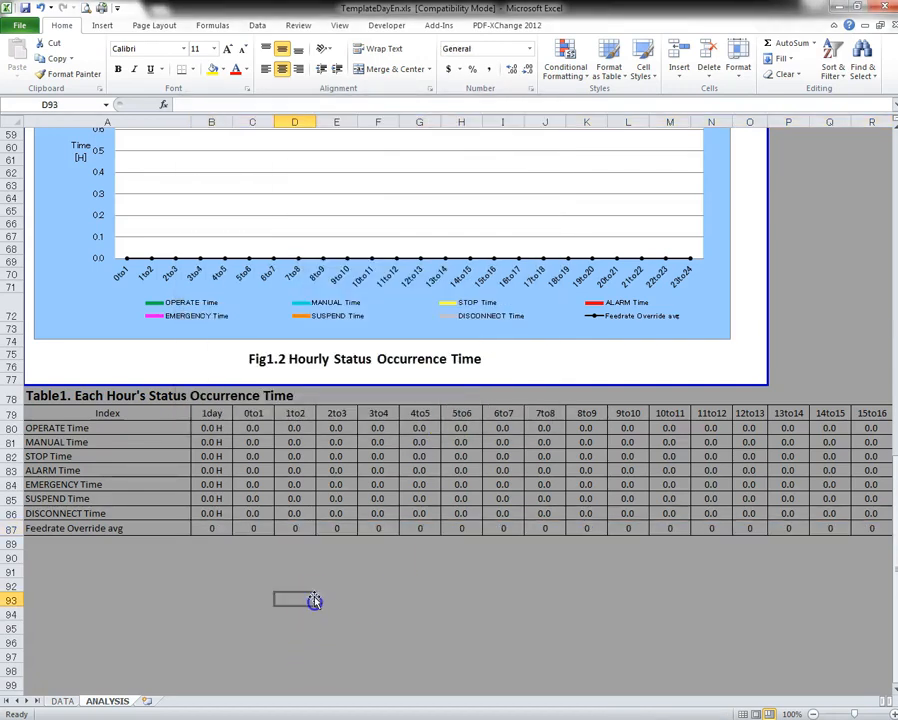
pyautogui.click(46, 557)
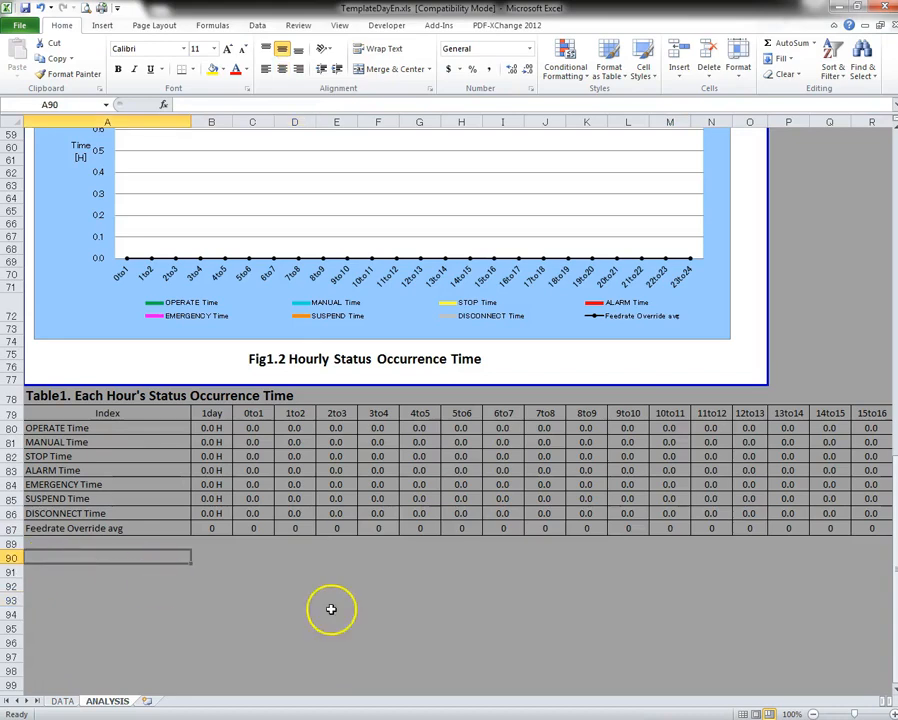
# Step: Insert a blank row beneath each of the two upper hourly status tables, at rows 19 and 29
pyautogui.scroll(19, 340, 607)
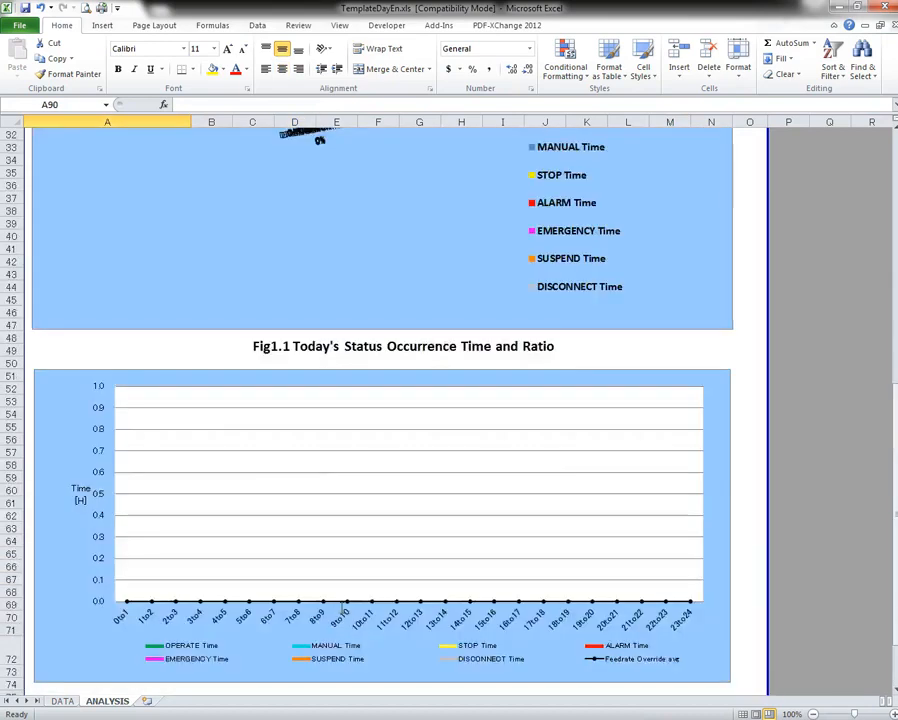
pyautogui.scroll(-3, 300, 355)
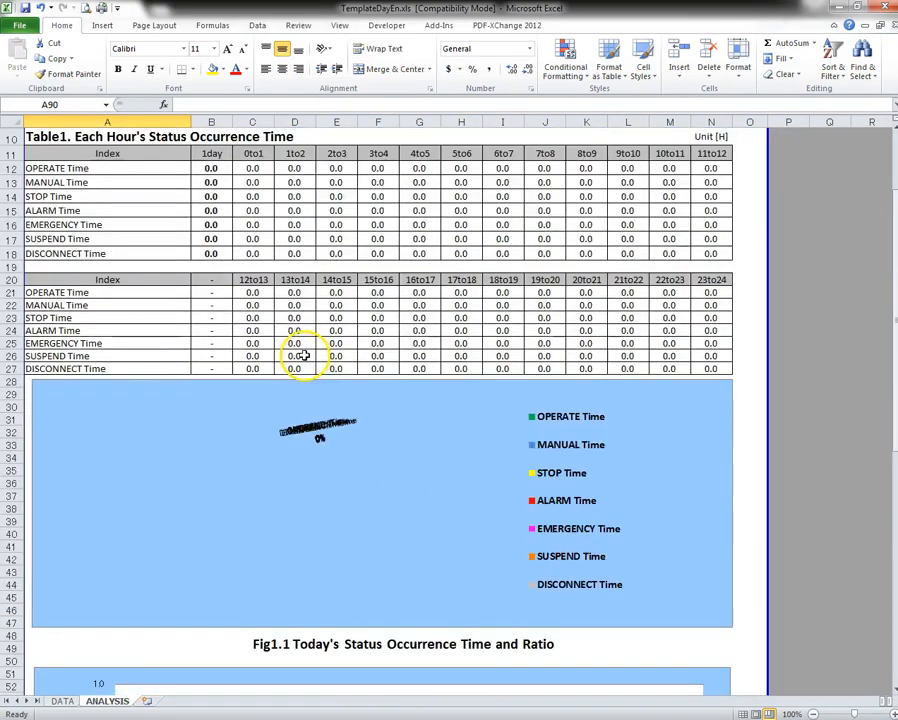
pyautogui.click(16, 266)
pyautogui.rightClick(16, 266)
pyautogui.click(58, 358)
pyautogui.click(14, 396)
pyautogui.rightClick(14, 396)
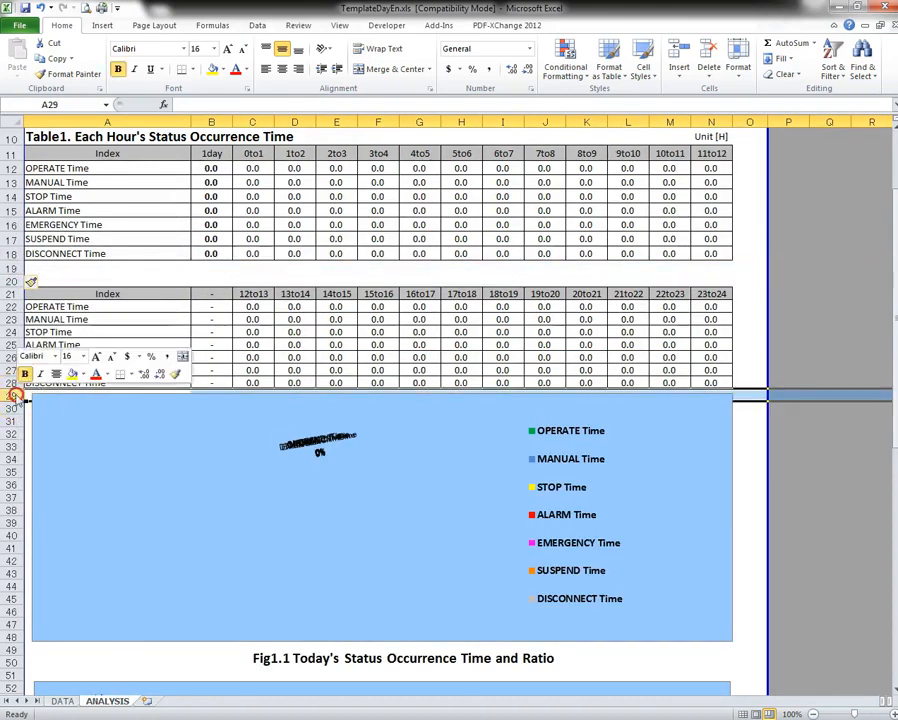
pyautogui.click(60, 488)
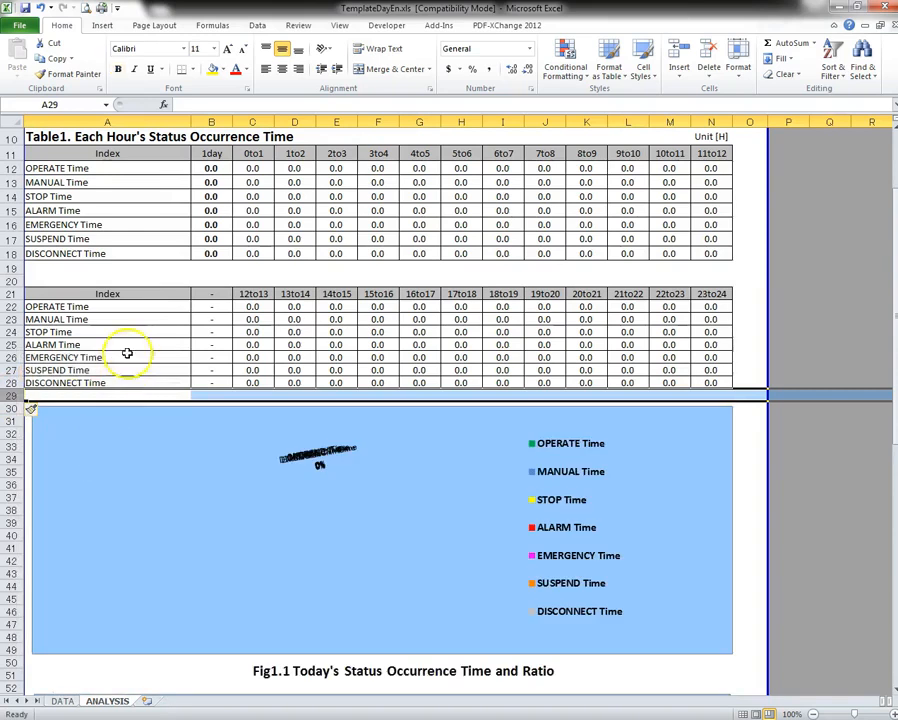
# Step: Copy the DISCONNECT Time row A18:N18 into the blank row 19
pyautogui.click(91, 253)
pyautogui.moveTo(91, 253); pyautogui.dragTo(713, 250)
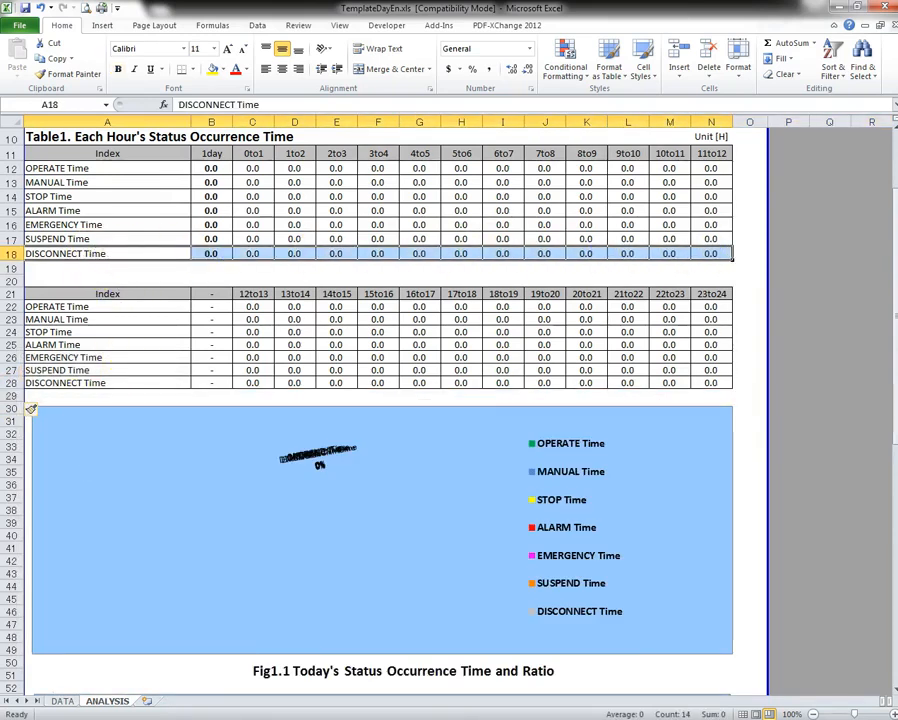
pyautogui.hotkey('ctrl', 'c')
pyautogui.press('Down')
pyautogui.press('Return')
pyautogui.press('Down')
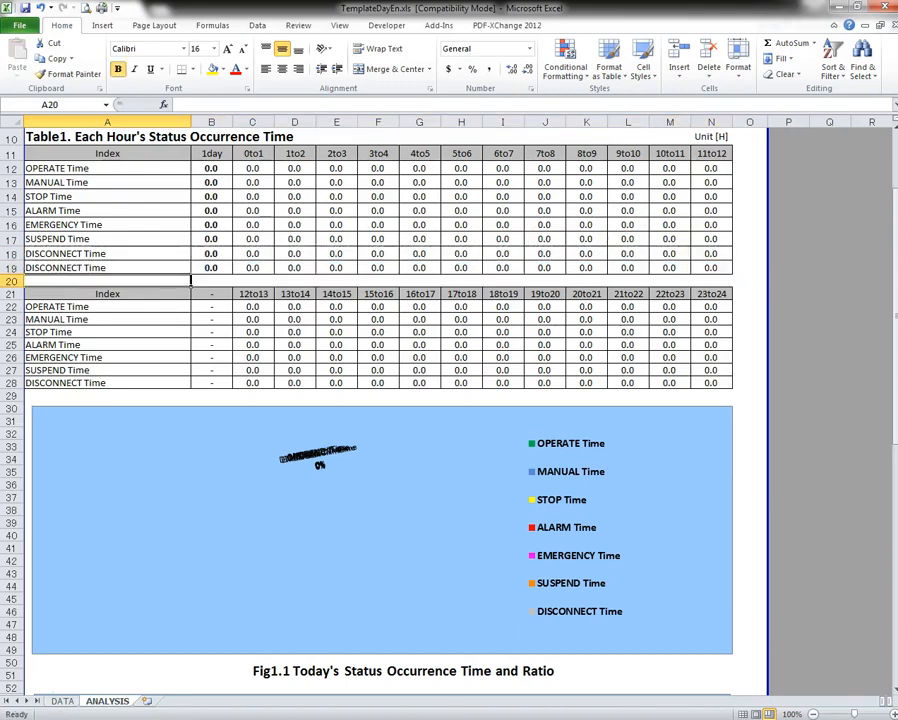
# Step: Rename the index label in A19 to Feedrate Override Avg
pyautogui.click(107, 268)
pyautogui.write('Fee')
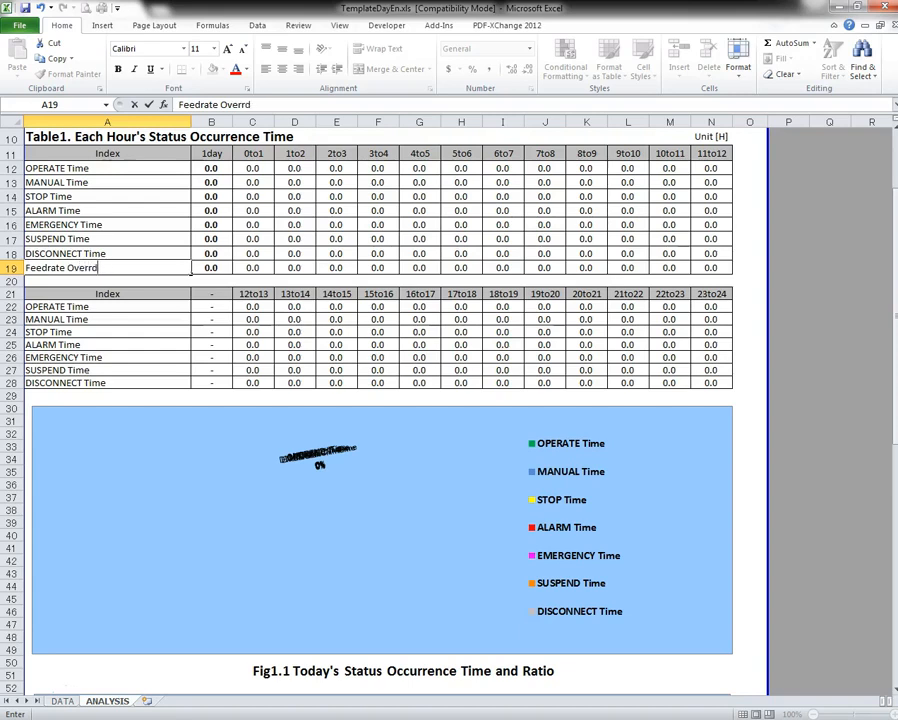
pyautogui.write('drate Override Avg')
pyautogui.press('Return')
# Step: Copy the second table's DISCONNECT Time row A28:N28 into the blank row 29
pyautogui.press('Down')
pyautogui.press('Down')
pyautogui.press('Down')
pyautogui.press('Down')
pyautogui.press('Down')
pyautogui.press('Down')
pyautogui.press('Down')
pyautogui.press('Down')
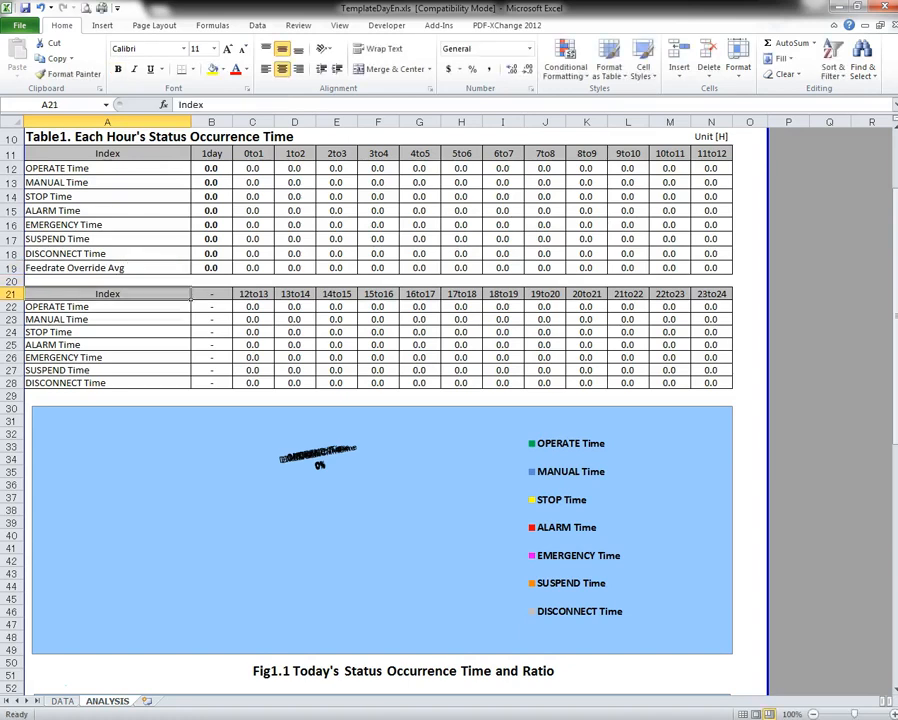
pyautogui.hotkey('shift', 'Right')
pyautogui.hotkey('shift', 'Right')
pyautogui.hotkey('shift', 'Right')
pyautogui.hotkey('shift', 'Right')
pyautogui.hotkey('shift', 'Right')
pyautogui.hotkey('shift', 'Right')
pyautogui.hotkey('shift', 'Right')
pyautogui.hotkey('shift', 'Right')
pyautogui.hotkey('shift', 'Right')
pyautogui.hotkey('shift', 'Right')
pyautogui.hotkey('shift', 'Right')
pyautogui.hotkey('shift', 'Right')
pyautogui.hotkey('shift', 'Right')
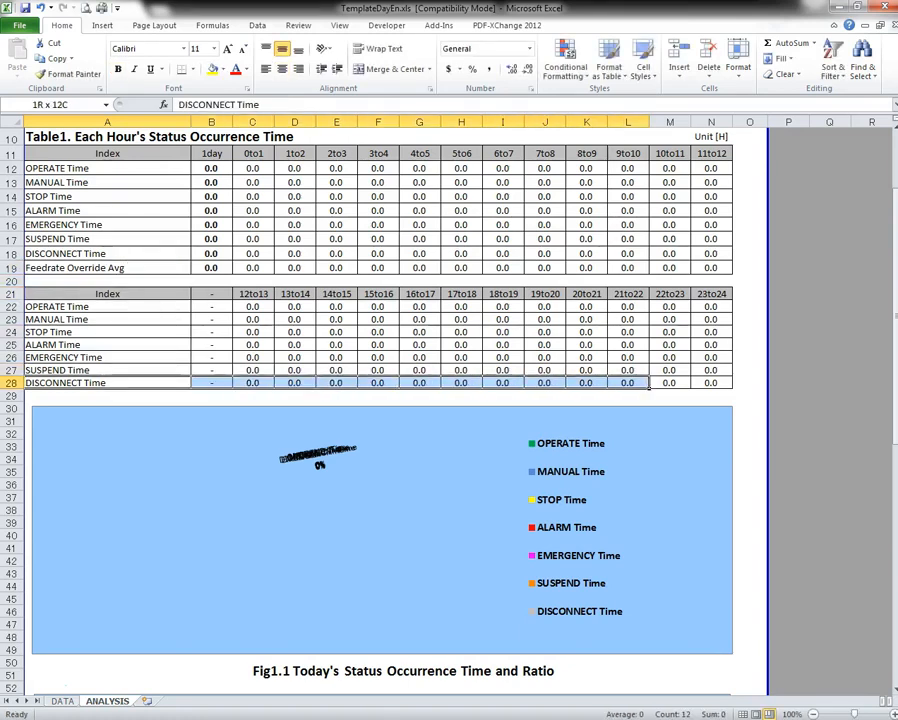
pyautogui.hotkey('alt', 'e')
pyautogui.press('c')
pyautogui.press('Down')
pyautogui.press('Return')
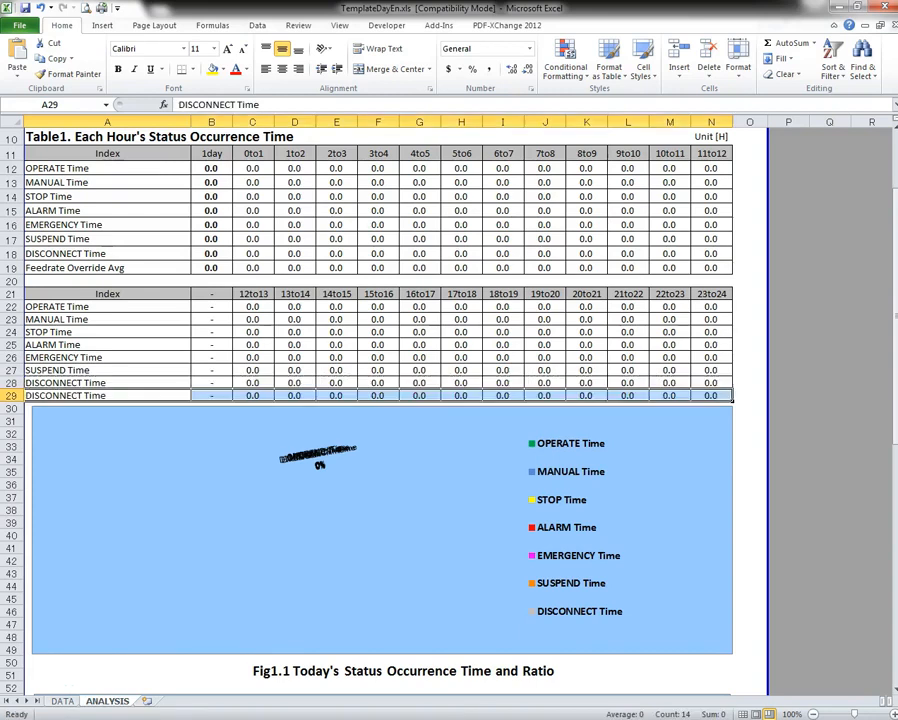
# Step: Copy the Feedrate Override Avg label from A19 into A29
pyautogui.press('Up')
pyautogui.press('Up')
pyautogui.press('Up')
pyautogui.press('Up')
pyautogui.press('Up')
pyautogui.press('Up')
pyautogui.press('Up')
pyautogui.press('Up')
pyautogui.press('Up')
pyautogui.press('Up')
pyautogui.hotkey('alt', 'e')
pyautogui.press('c')
pyautogui.press('Down')
pyautogui.press('Down')
pyautogui.press('Down')
pyautogui.press('Down')
pyautogui.press('Down')
pyautogui.press('Down')
pyautogui.press('Down')
pyautogui.press('Down')
pyautogui.press('Down')
pyautogui.press('Down')
pyautogui.press('Return')
# Step: Examine the cell references in the DISCONNECT Time and Feedrate Override Avg rows of the 12to13–23to24 table
pyautogui.press('Right')
pyautogui.press('Right')
pyautogui.press('Right')
pyautogui.press('Right')
pyautogui.press('Right')
pyautogui.press('Left')
pyautogui.press('Left')
pyautogui.press('Left')
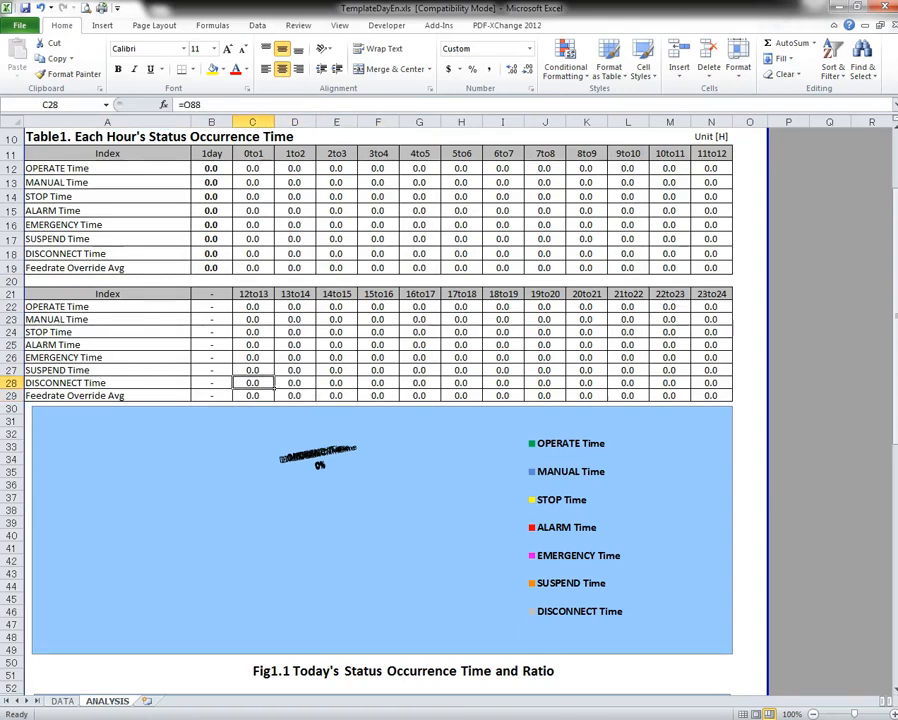
pyautogui.press('Right')
pyautogui.press('Right')
pyautogui.press('Right')
pyautogui.press('Right')
pyautogui.press('Right')
pyautogui.press('Right')
pyautogui.press('Right')
pyautogui.press('Right')
pyautogui.press('Right')
pyautogui.press('Right')
pyautogui.press('Right')
pyautogui.press('Right')
pyautogui.press('Right')
pyautogui.press('Right')
pyautogui.press('Left')
pyautogui.press('Left')
pyautogui.press('Left')
pyautogui.press('Left')
pyautogui.press('Left')
pyautogui.press('Left')
pyautogui.press('Left')
pyautogui.press('Left')
pyautogui.press('Home')
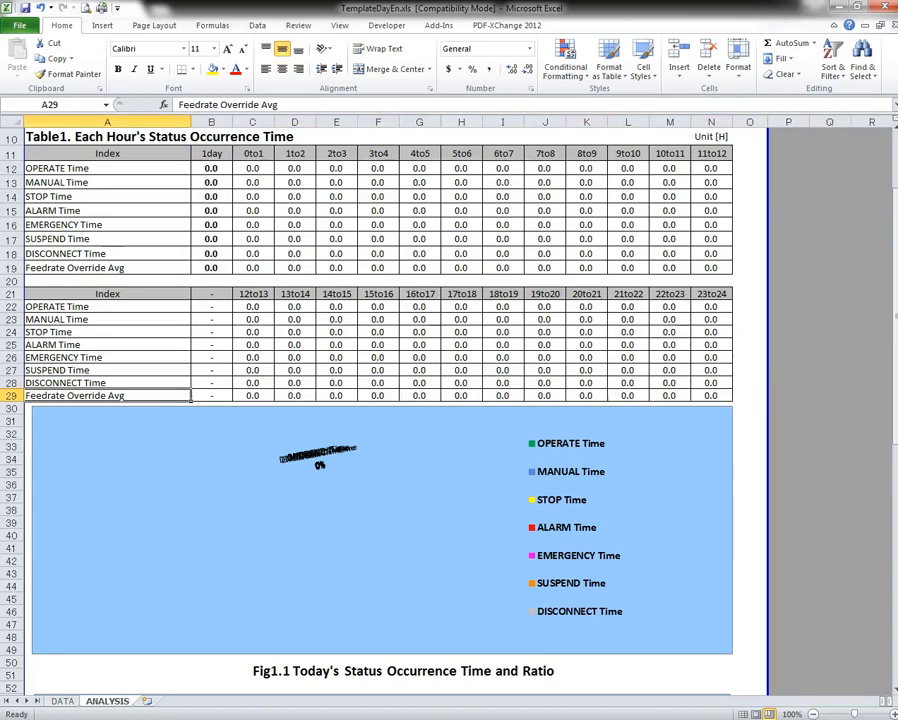
pyautogui.press('Down')
pyautogui.press('Down')
pyautogui.press('Down')
pyautogui.press('Down')
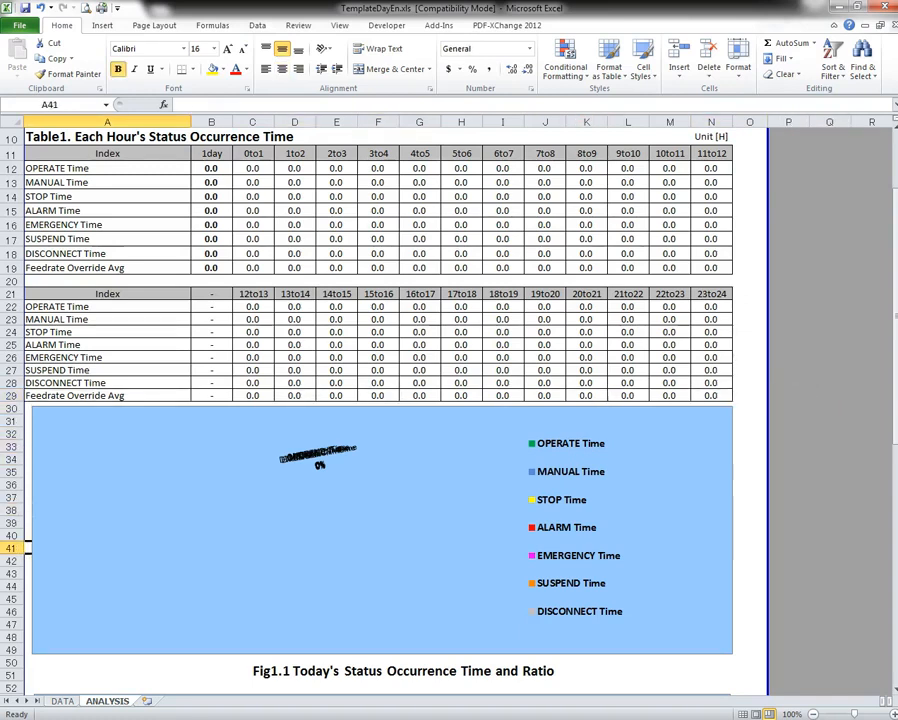
pyautogui.press('Down')
pyautogui.press('Down')
pyautogui.press('Down')
pyautogui.press('Down')
pyautogui.press('Down')
pyautogui.press('Down')
pyautogui.press('Down')
pyautogui.press('Down')
pyautogui.press('Down')
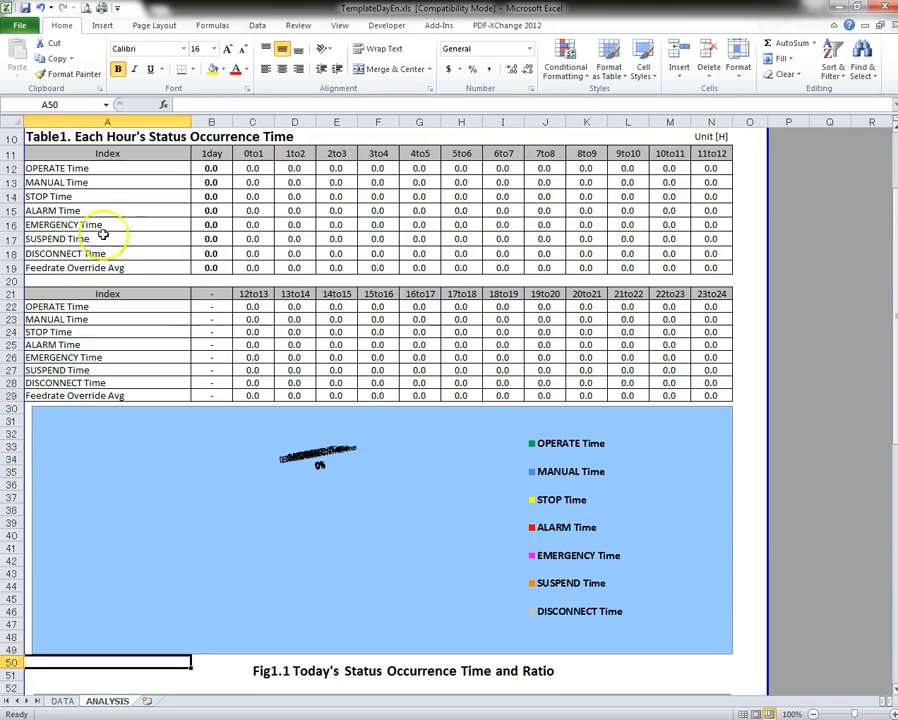
# Step: Create a conditional formatting rule on B12:N29 for only cells whose value is equal to 0
pyautogui.moveTo(209, 167); pyautogui.dragTo(720, 391)
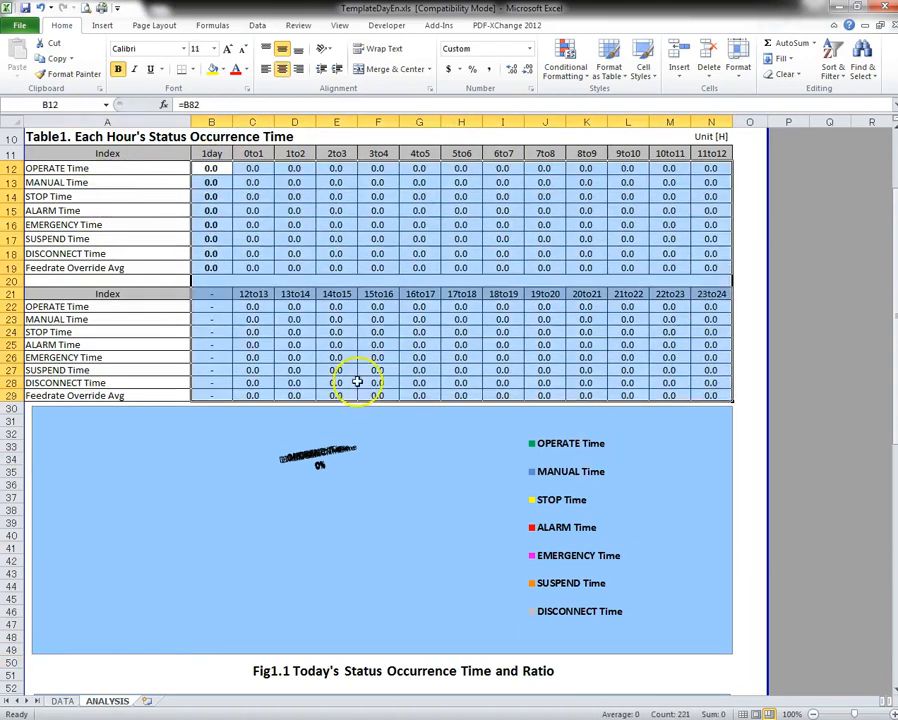
pyautogui.click(568, 55)
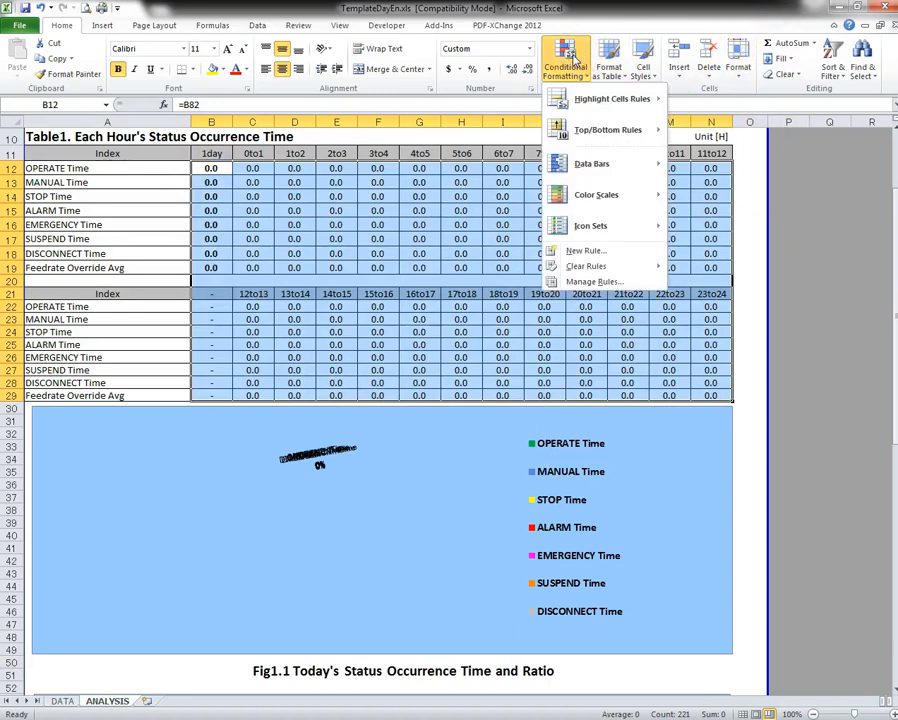
pyautogui.click(590, 251)
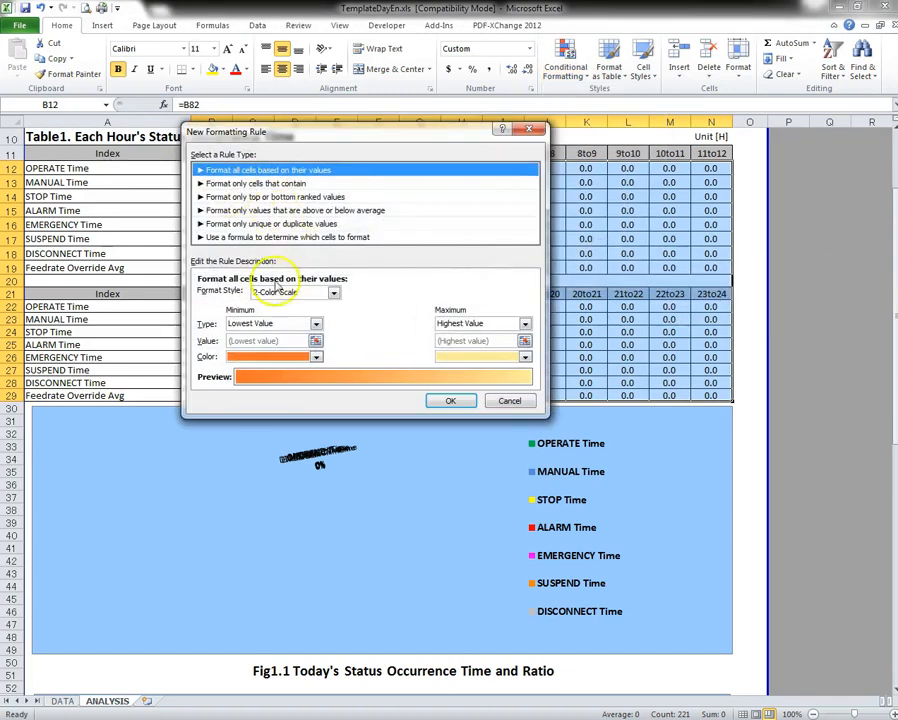
pyautogui.click(236, 184)
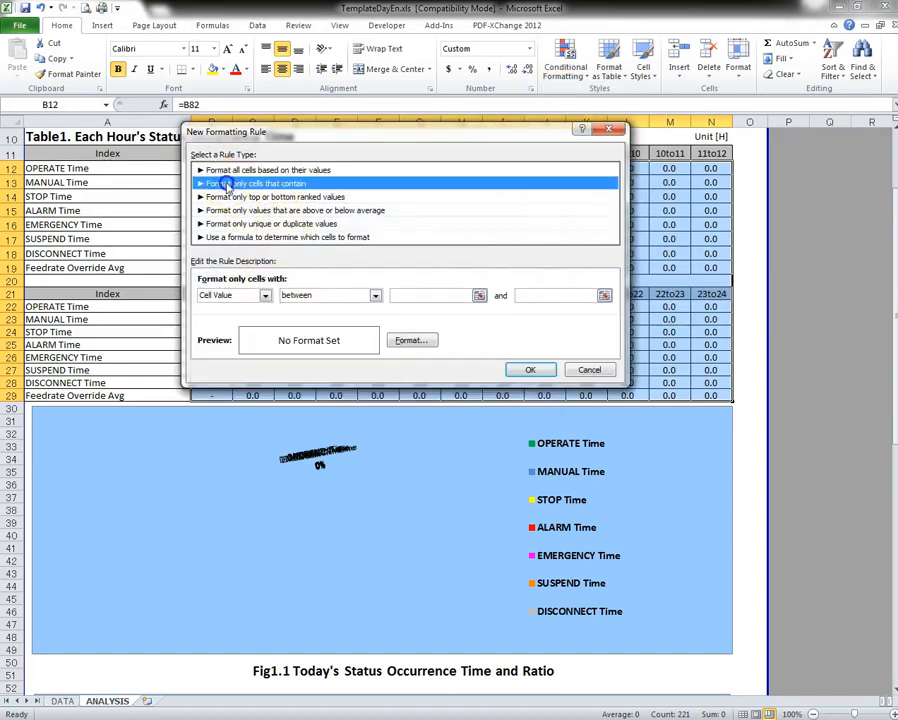
pyautogui.click(375, 296)
pyautogui.click(312, 326)
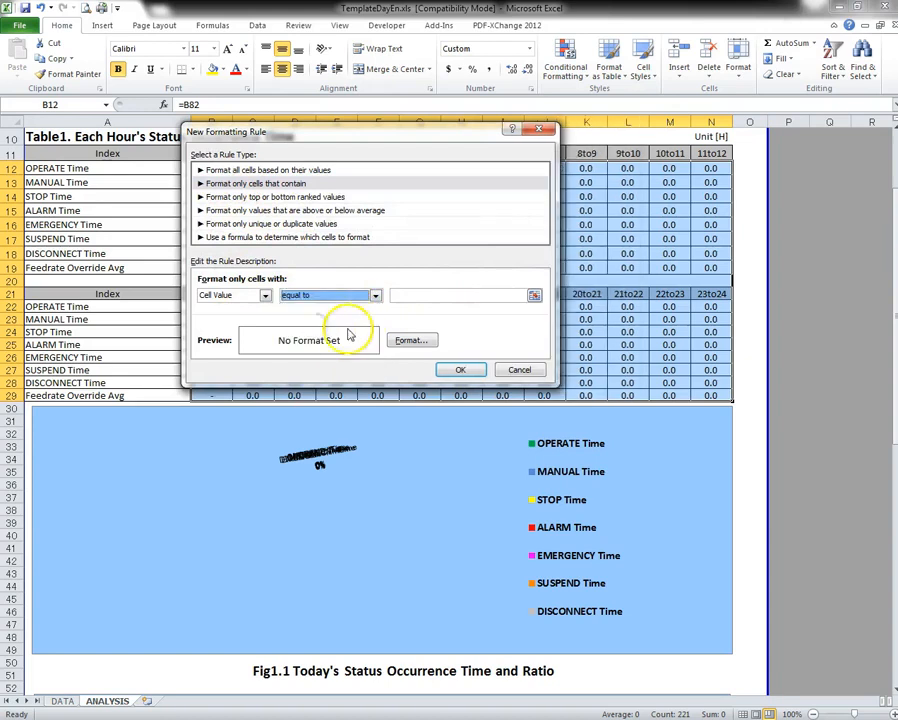
pyautogui.click(424, 295)
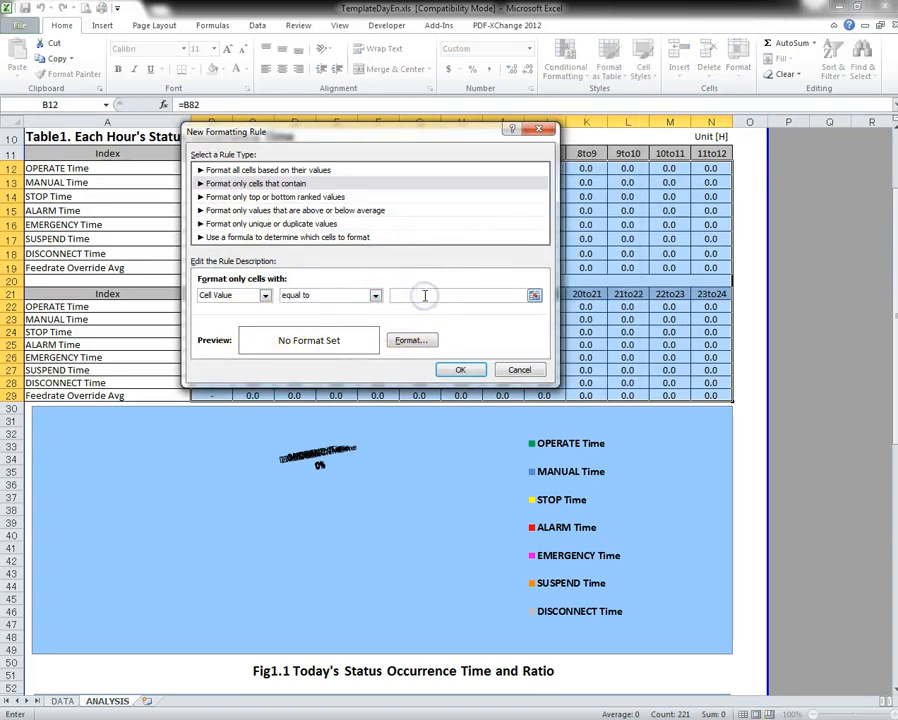
# Step: Give the rule's matching cells a white font color and apply the rule
pyautogui.click(408, 340)
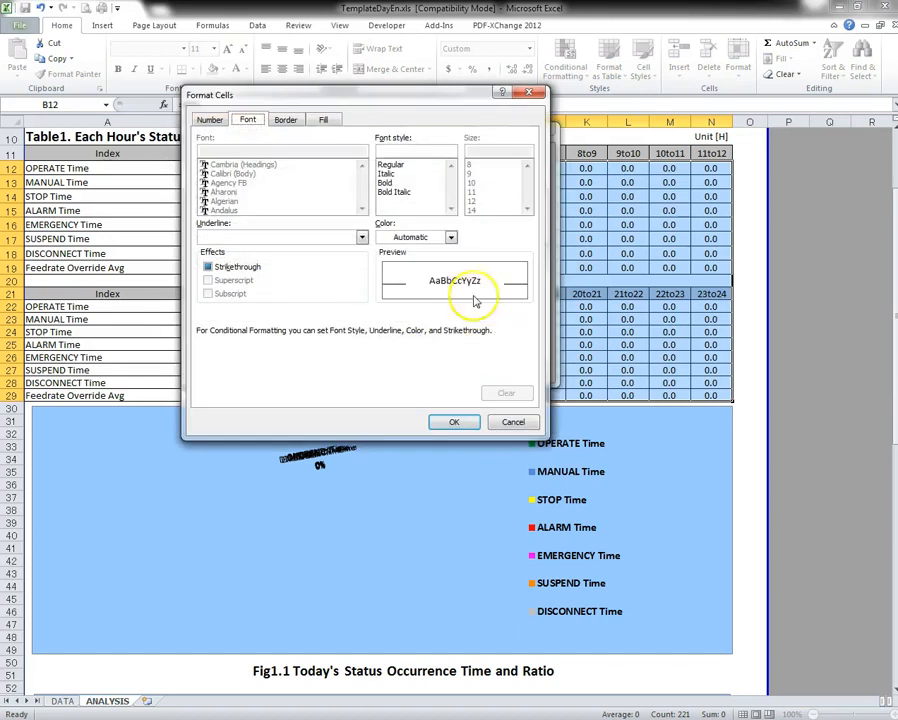
pyautogui.click(451, 238)
pyautogui.click(395, 282)
pyautogui.click(451, 423)
pyautogui.click(459, 369)
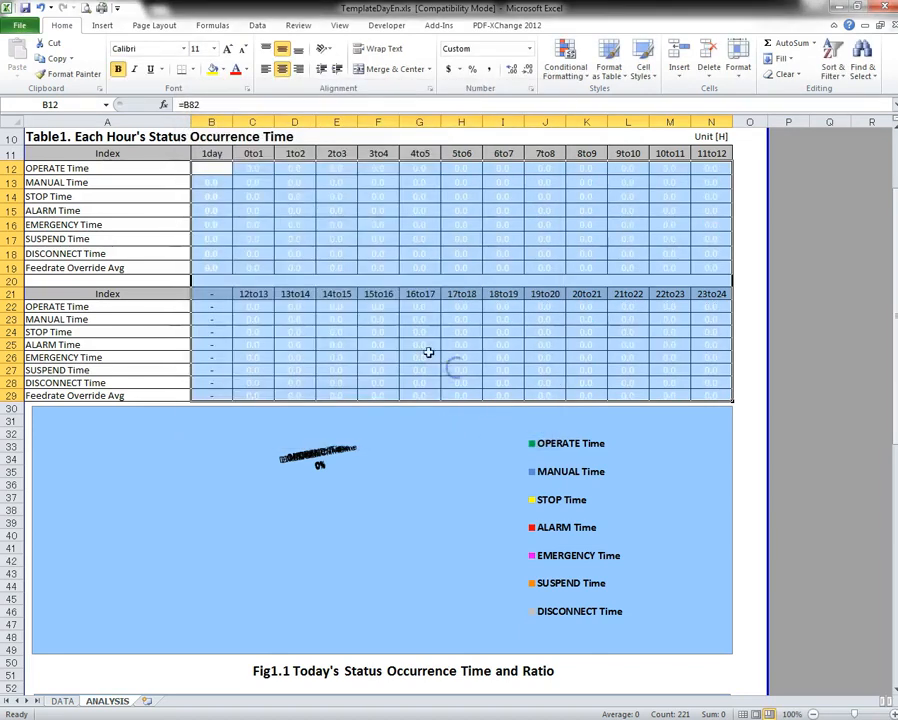
# Step: Plot the Feedrate Override avg series of the Fig1.2 Hourly Status Occurrence Time chart on the secondary axis
pyautogui.click(832, 253)
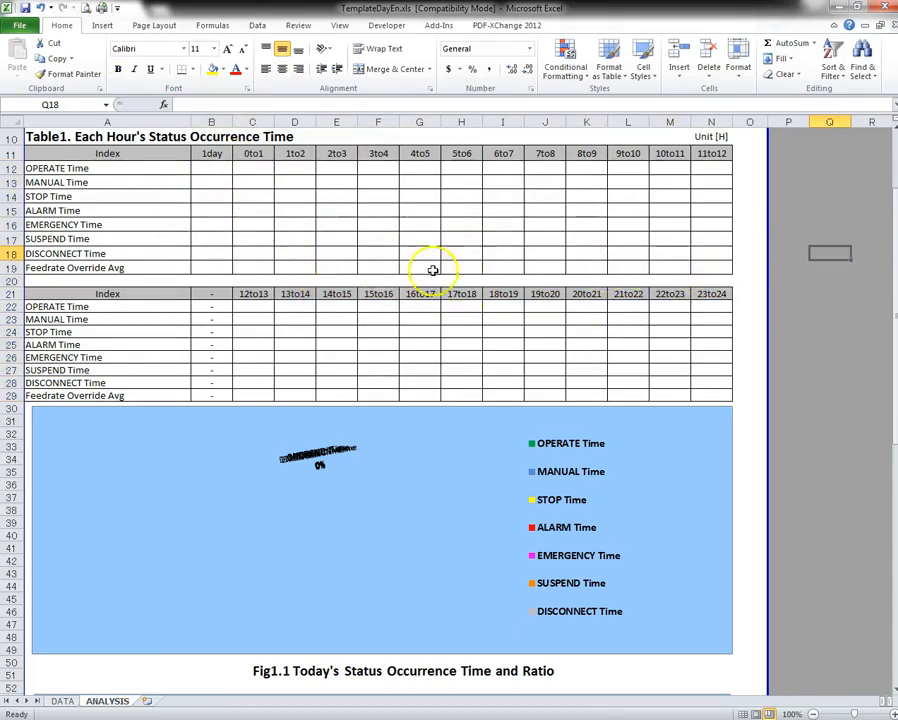
pyautogui.scroll(-12, 422, 230)
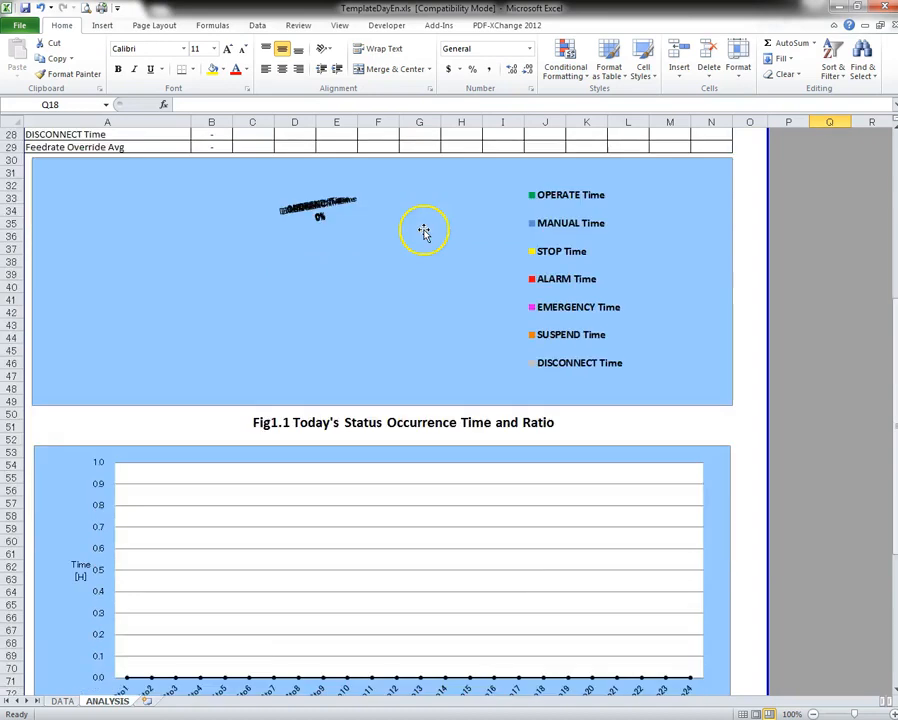
pyautogui.scroll(-3, 424, 232)
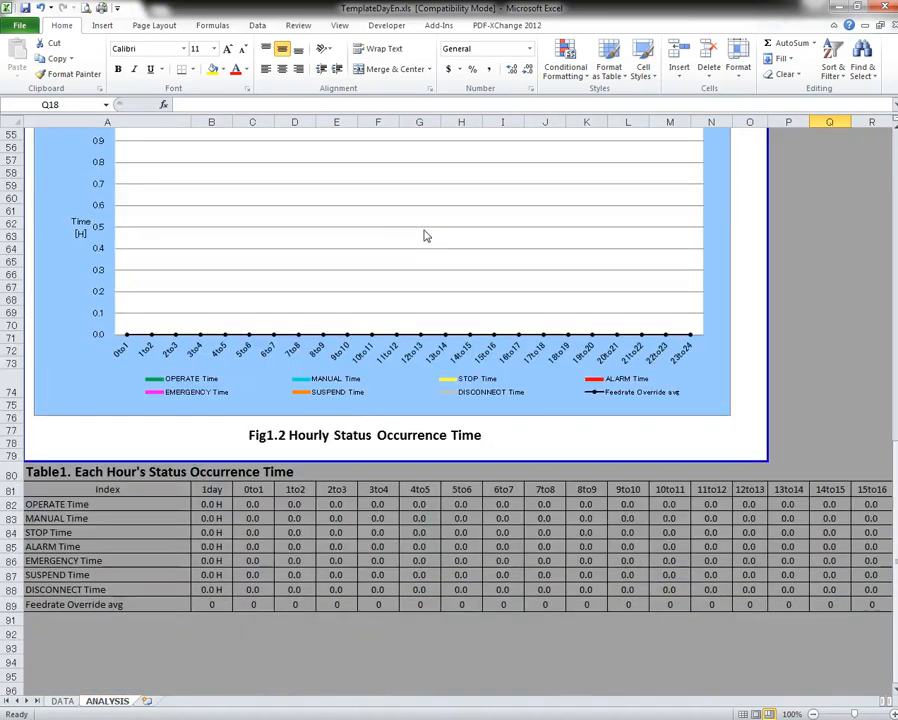
pyautogui.click(410, 335)
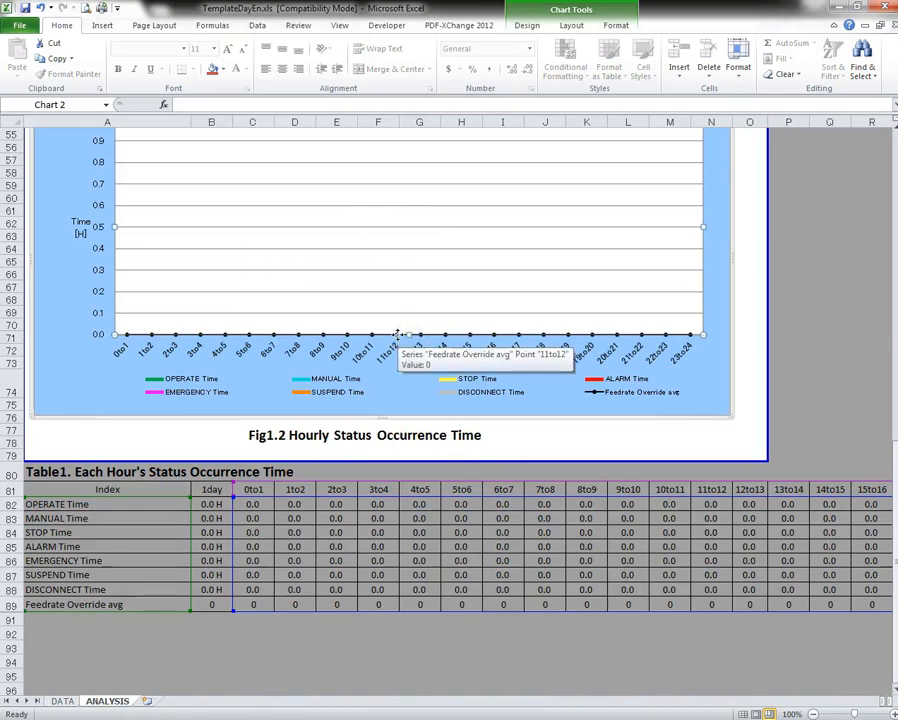
pyautogui.click(716, 297)
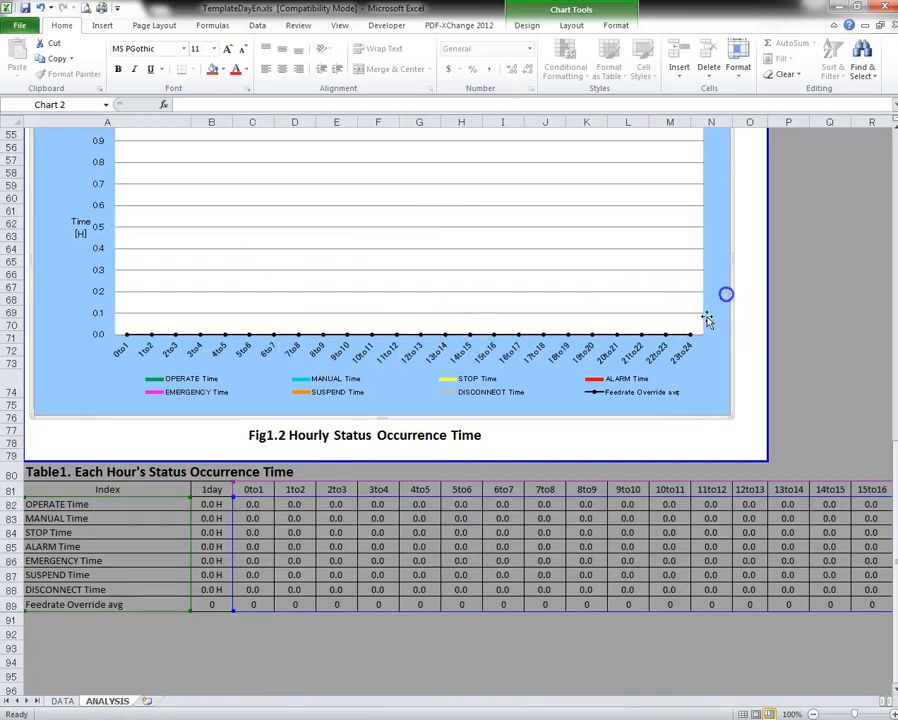
pyautogui.click(665, 334)
pyautogui.rightClick(665, 334)
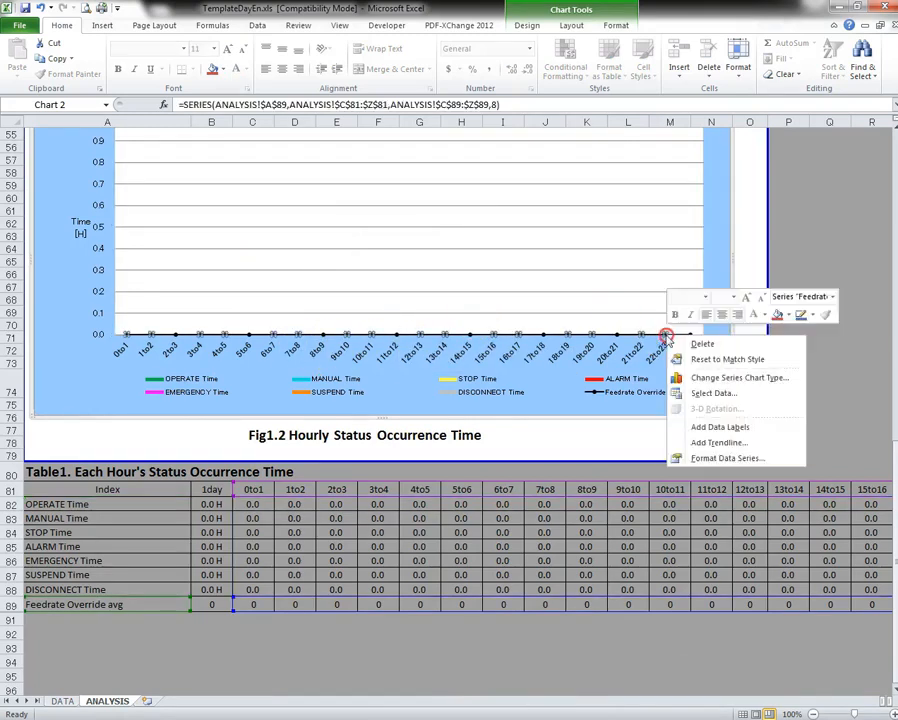
pyautogui.click(704, 459)
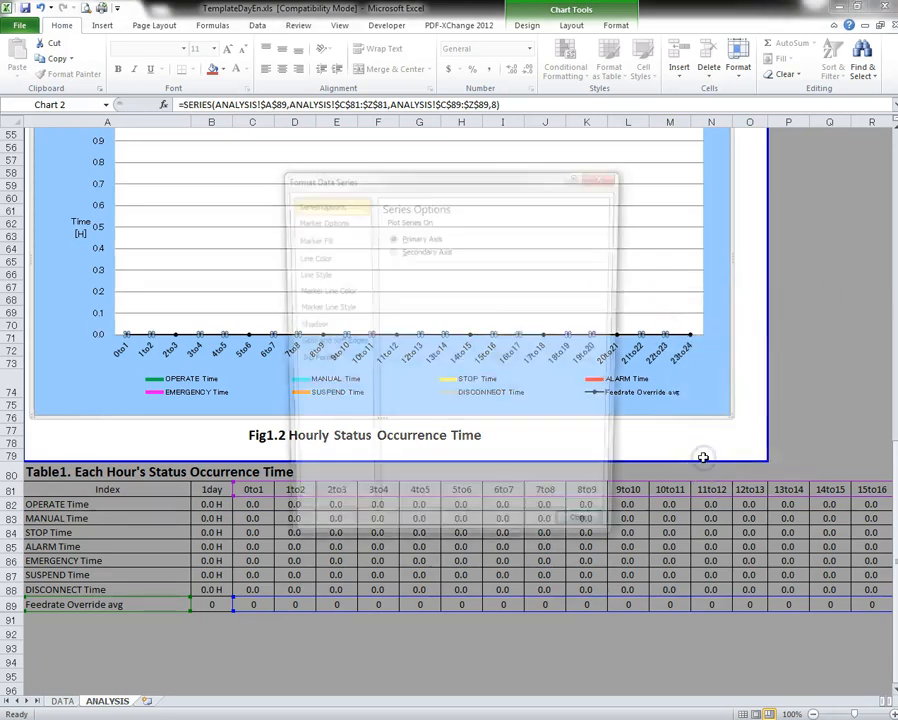
pyautogui.click(410, 251)
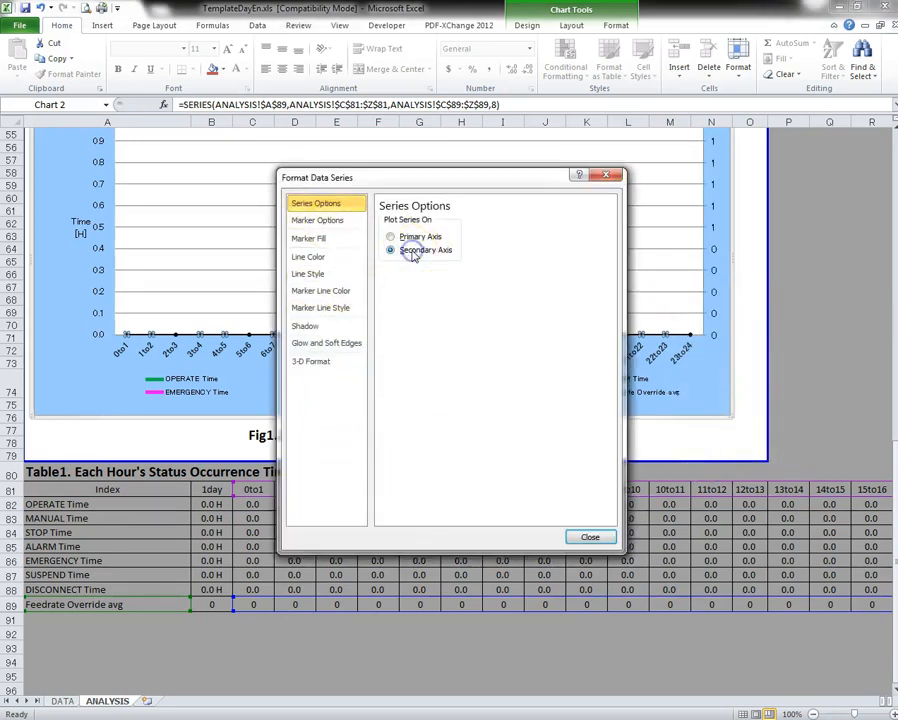
pyautogui.click(591, 540)
pyautogui.click(814, 349)
# Step: Save the template as TemplateDayEn_Robodrill_1.xls in the MT-LINKi Template\Report folder and close the workbook
pyautogui.scroll(3, 733, 300)
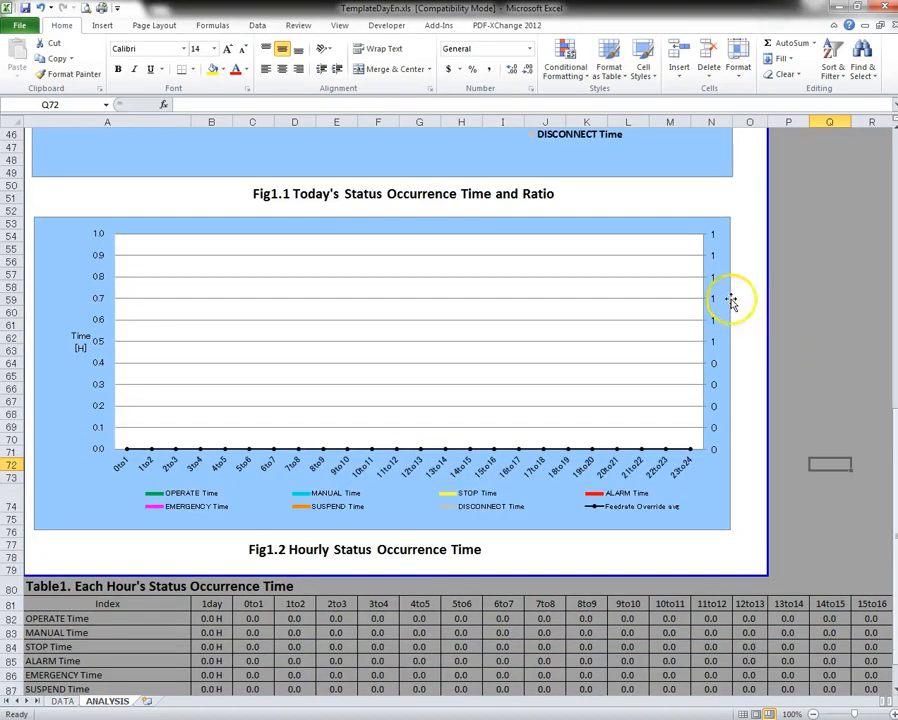
pyautogui.scroll(3, 820, 372)
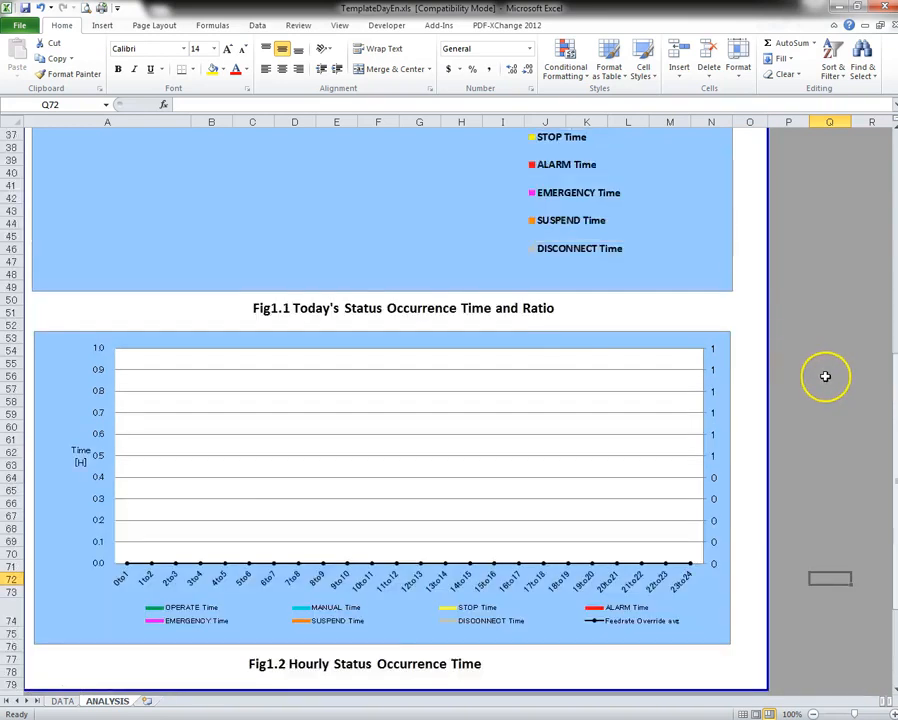
pyautogui.scroll(12, 825, 376)
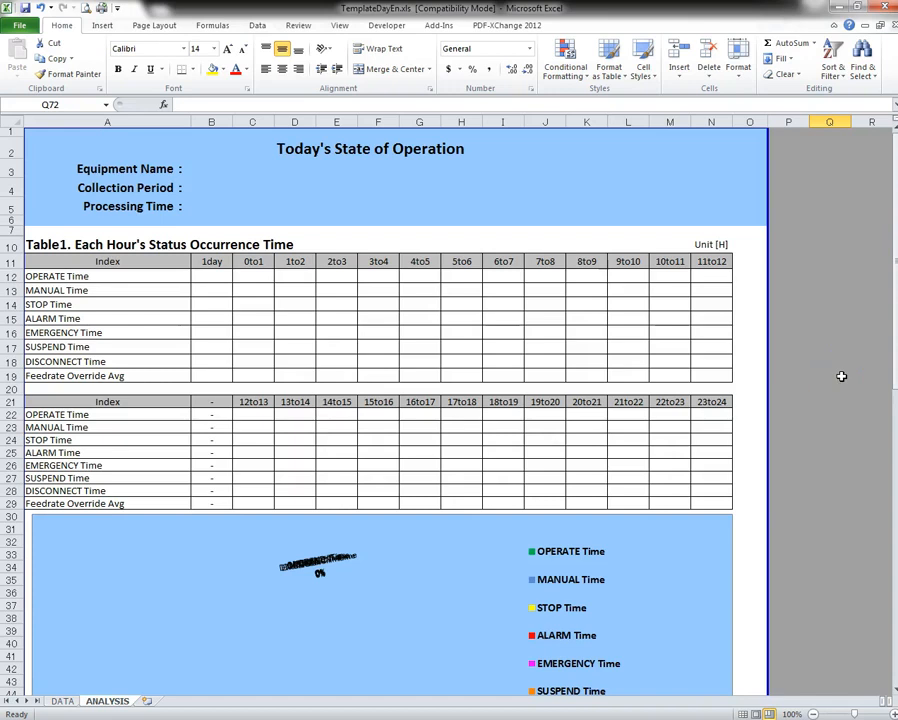
pyautogui.click(19, 27)
pyautogui.click(42, 68)
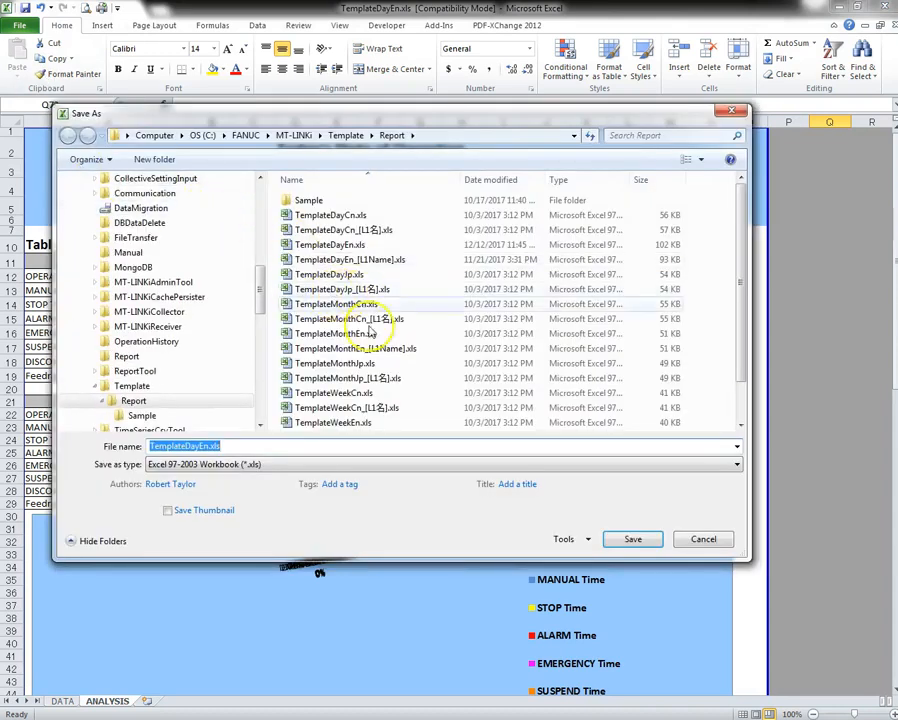
pyautogui.click(211, 446)
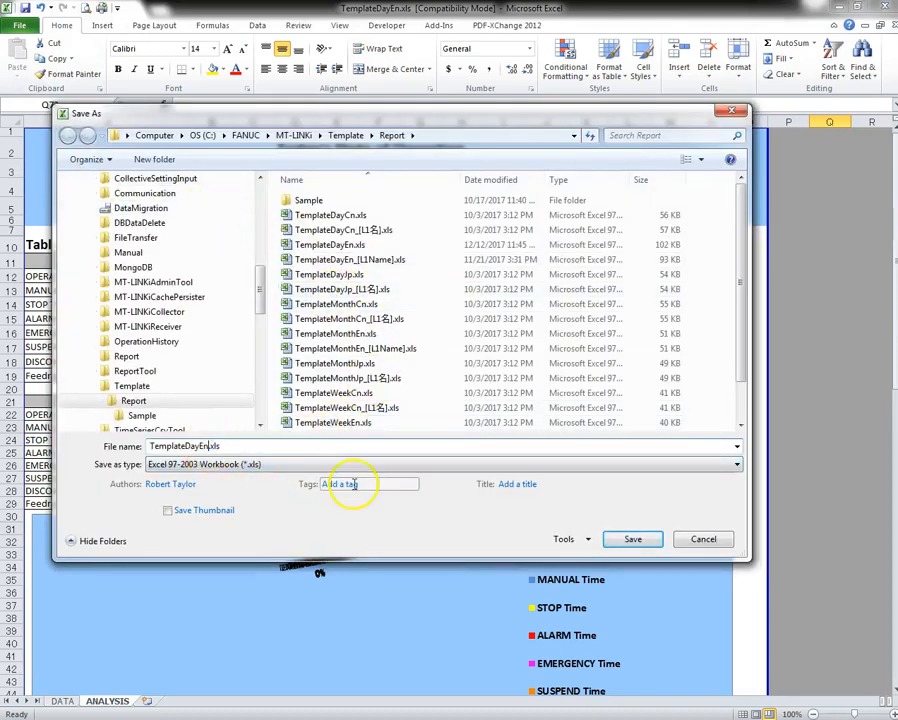
pyautogui.write('_')
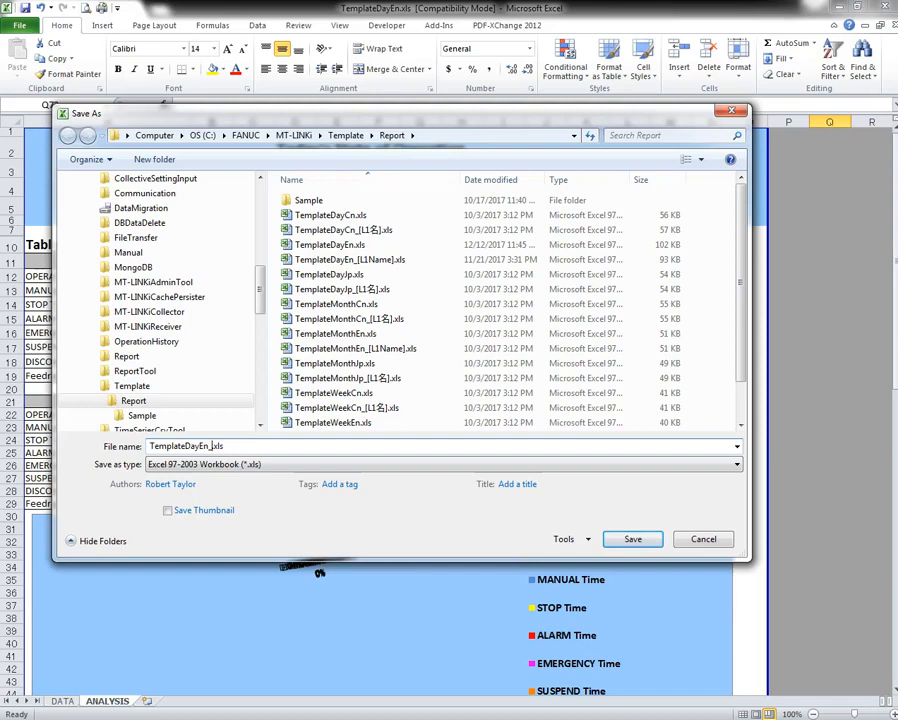
pyautogui.write('RoboD')
pyautogui.click(632, 539)
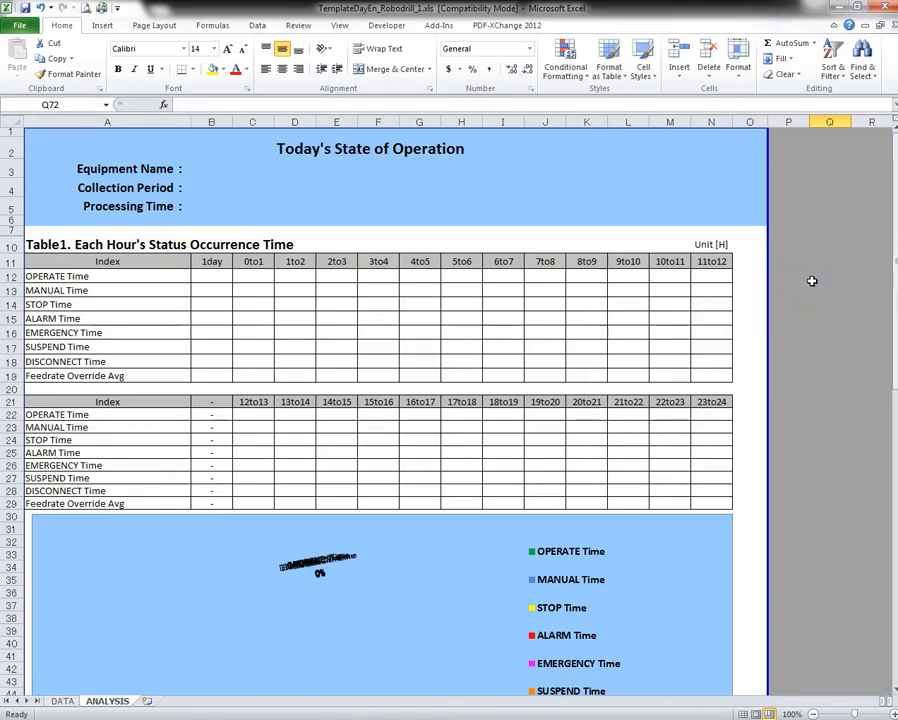
pyautogui.press('pageup')
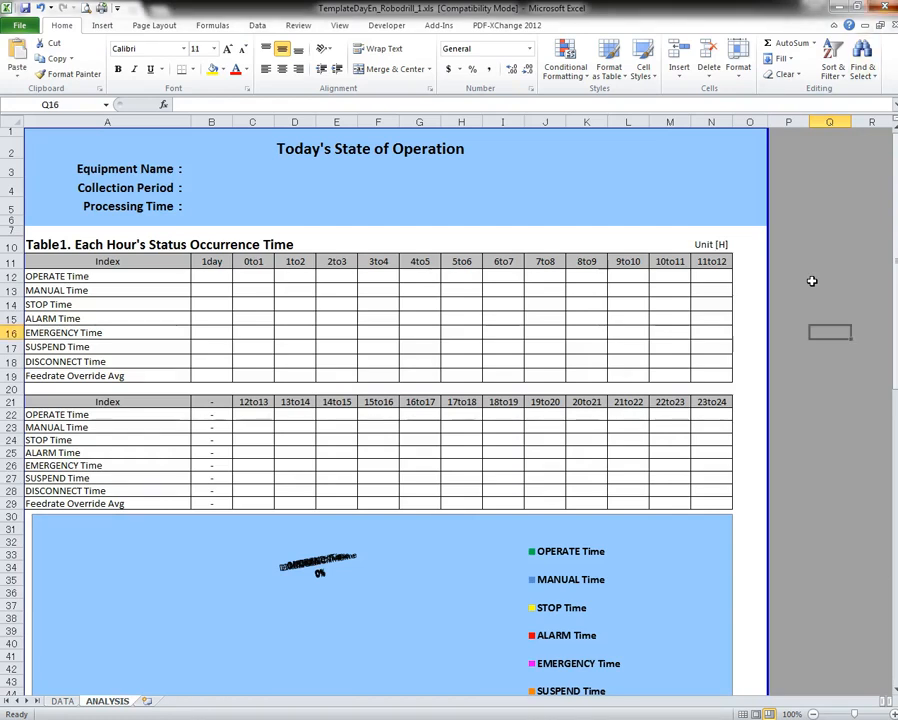
pyautogui.click(885, 7)
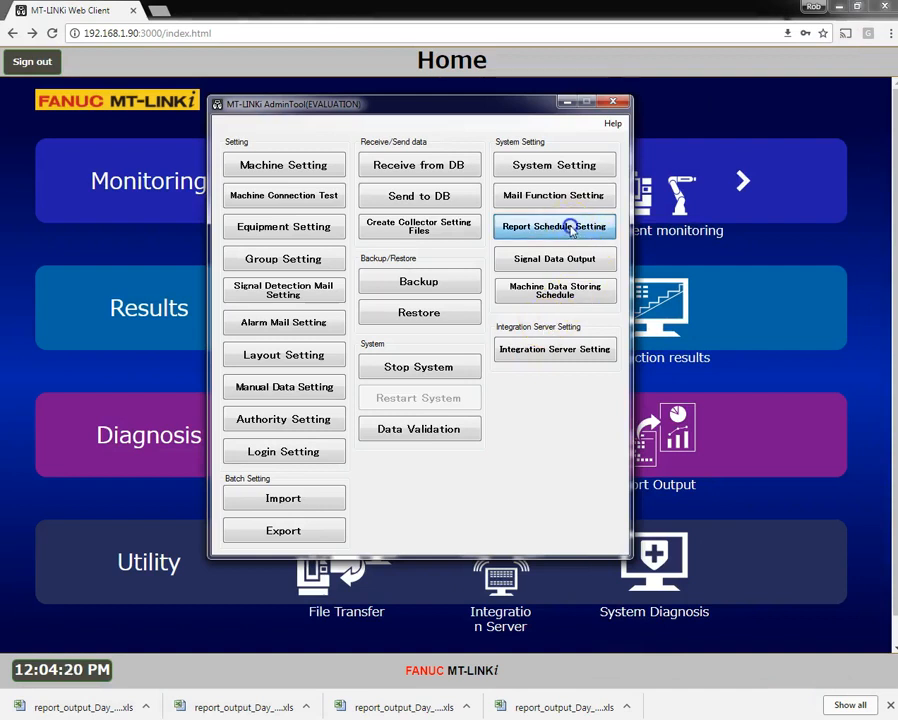
# Step: In the AdminTool's report schedule settings, set up a daily manual output for Robodrill_1 with start date 2017/12/11
pyautogui.click(572, 230)
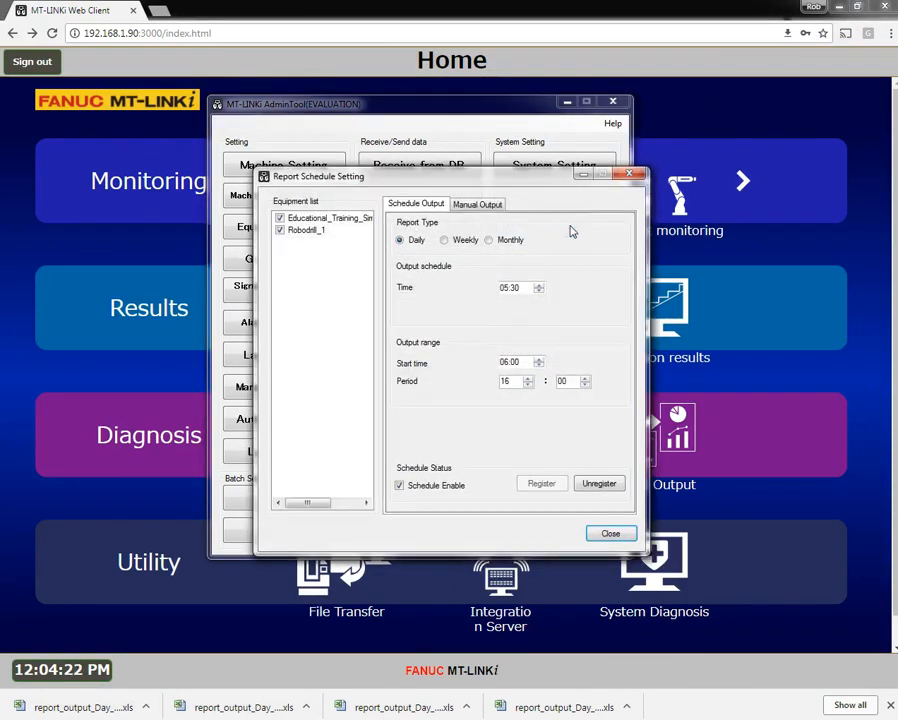
pyautogui.click(479, 204)
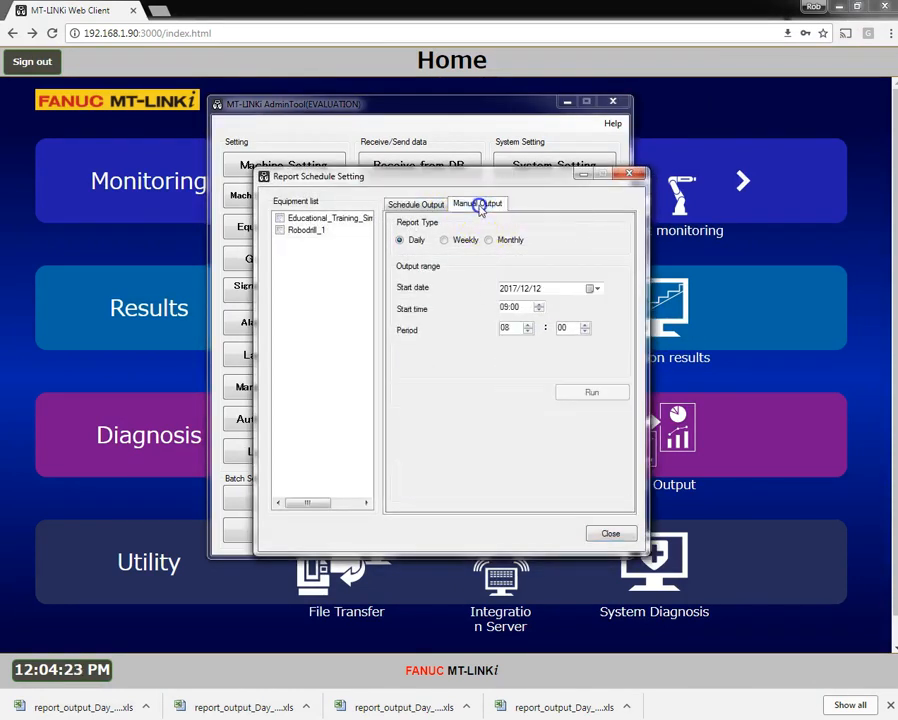
pyautogui.click(280, 230)
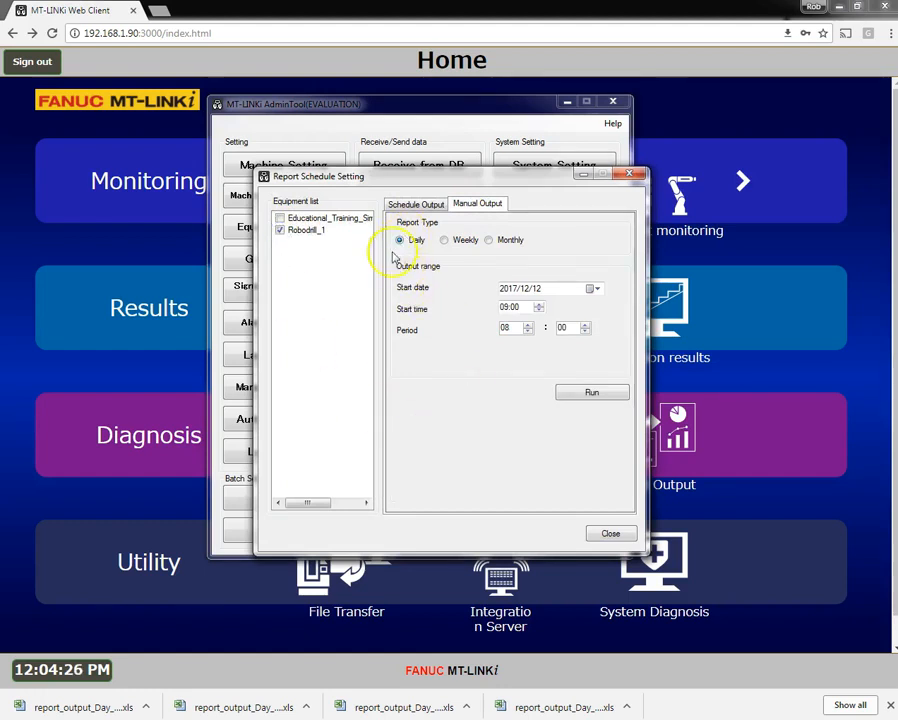
pyautogui.click(593, 289)
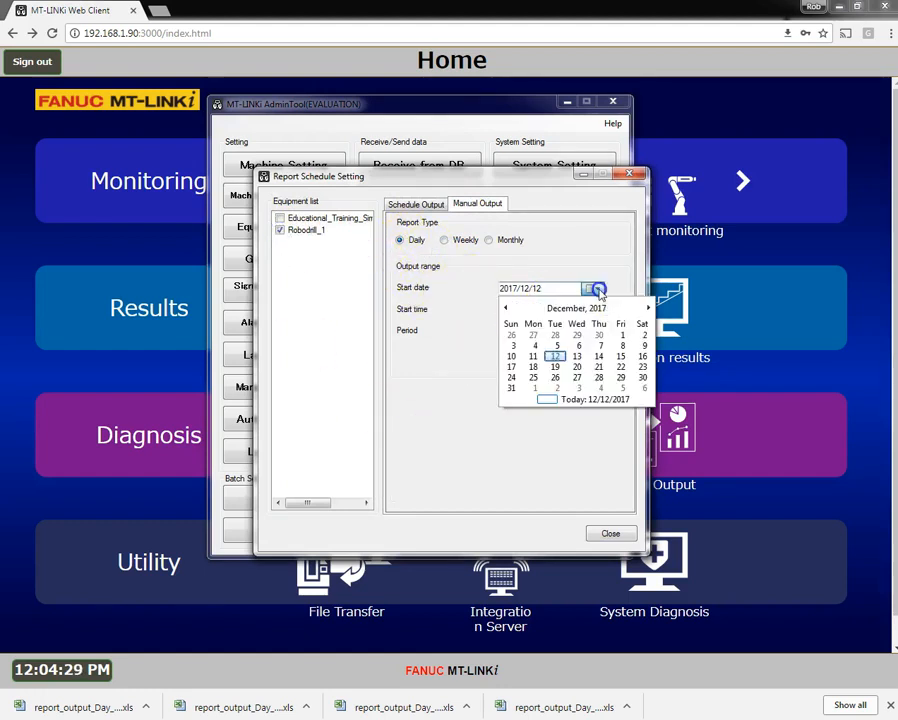
pyautogui.click(535, 354)
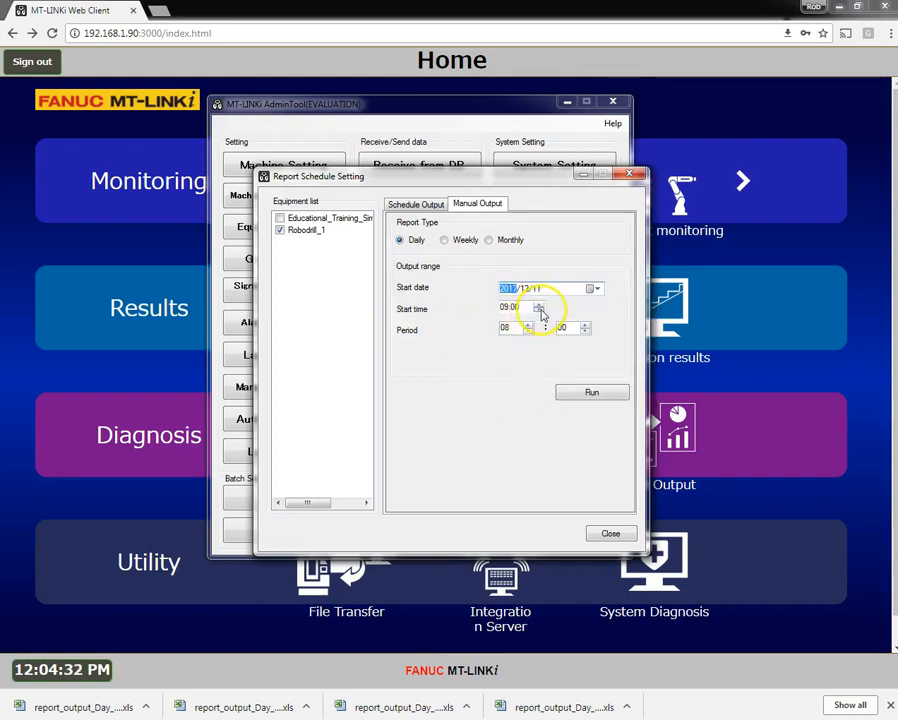
# Step: Set the manual output's start time to 06:00 and its period to 16 hours
pyautogui.click(539, 311)
pyautogui.click(539, 311)
pyautogui.click(539, 311)
pyautogui.press('Tab')
pyautogui.write('16')
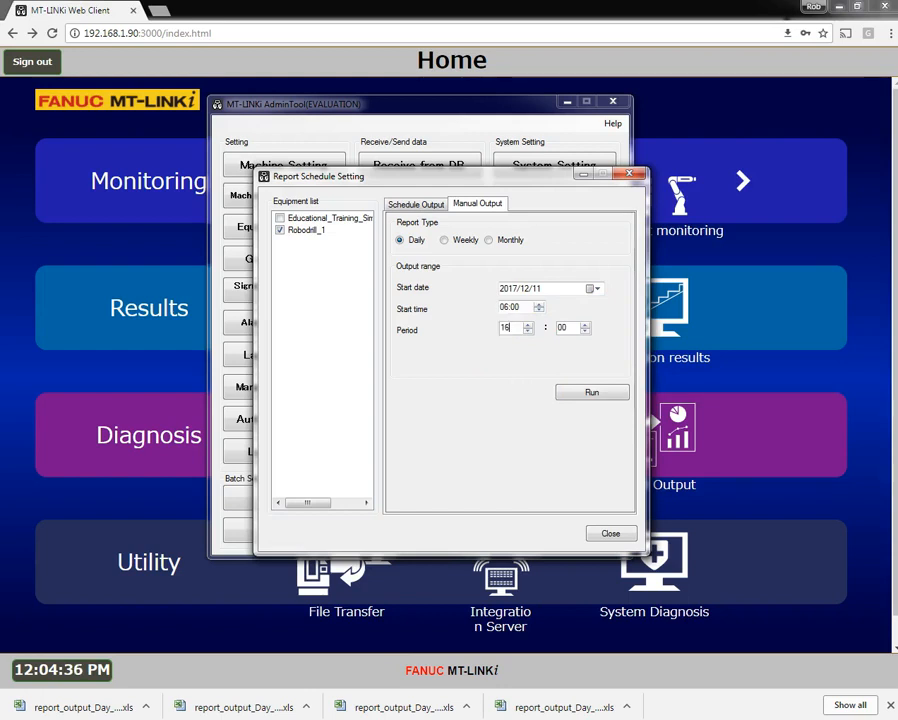
# Step: Run the manual report output, acknowledge its completion and close the report schedule settings
pyautogui.click(591, 393)
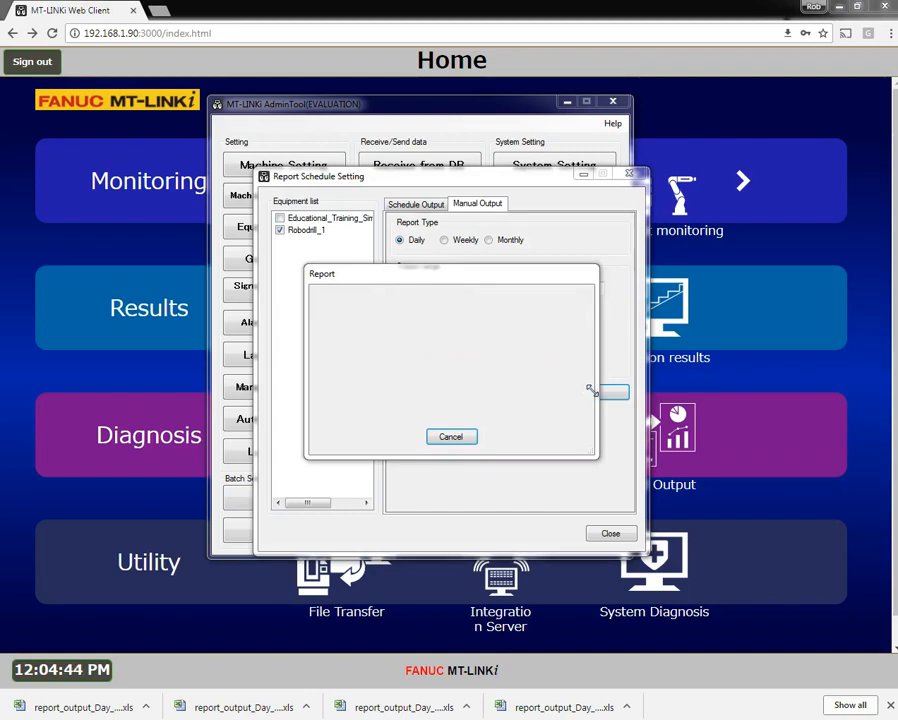
pyautogui.click(466, 434)
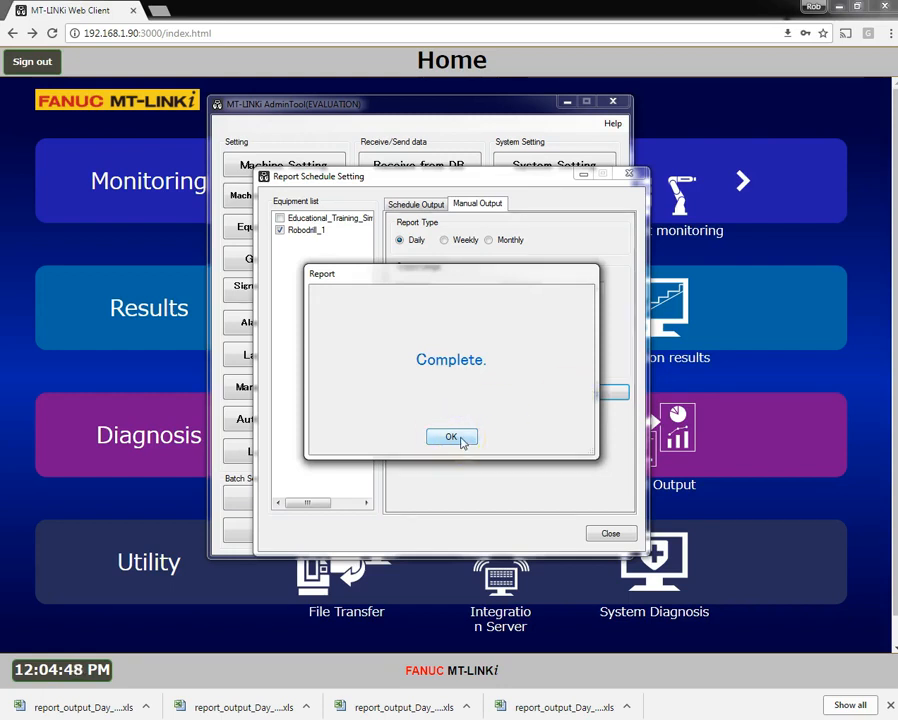
pyautogui.click(461, 438)
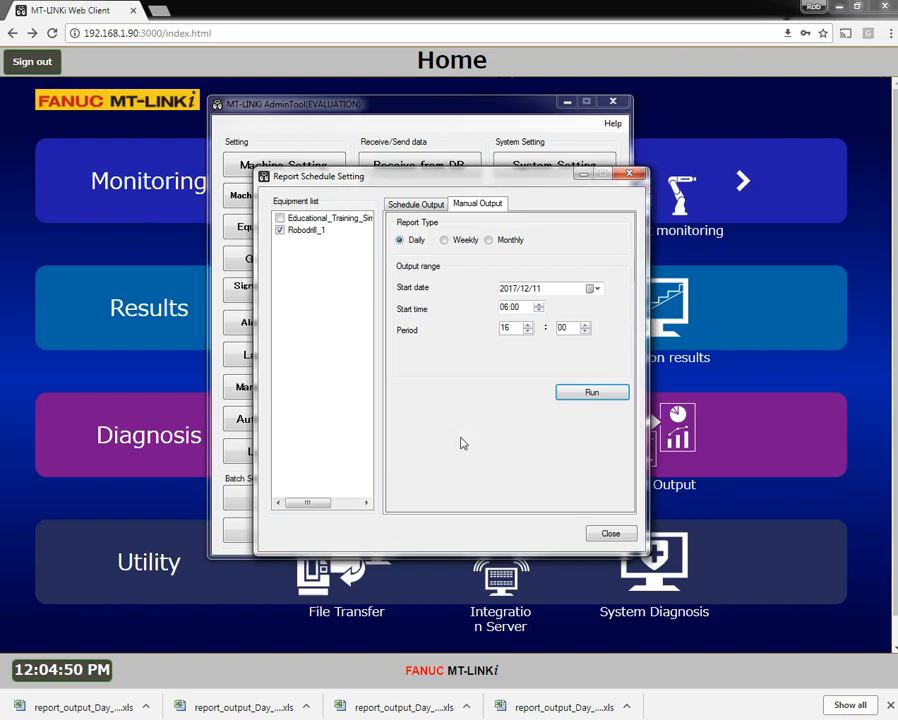
pyautogui.click(464, 439)
pyautogui.click(604, 532)
# Step: Check the report path in the AdminTool's system settings and leave without making changes
pyautogui.click(562, 168)
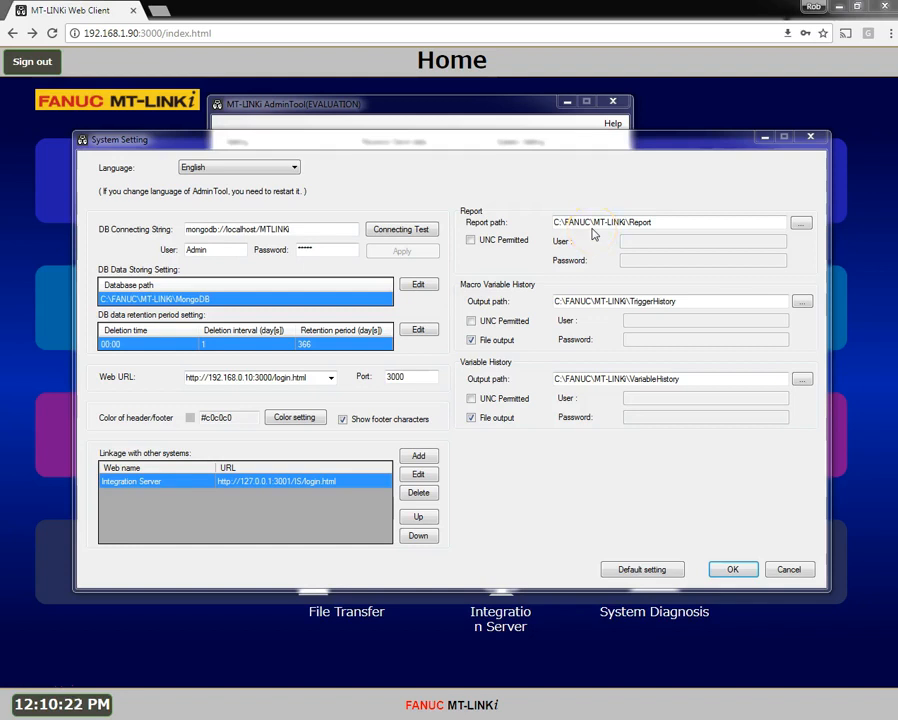
pyautogui.click(648, 222)
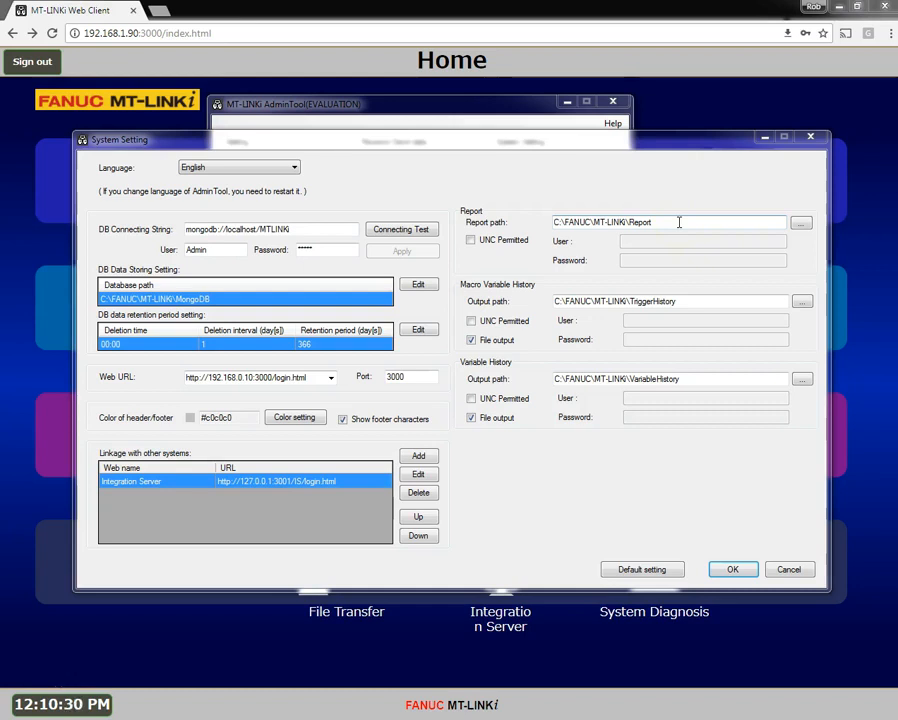
pyautogui.click(695, 222)
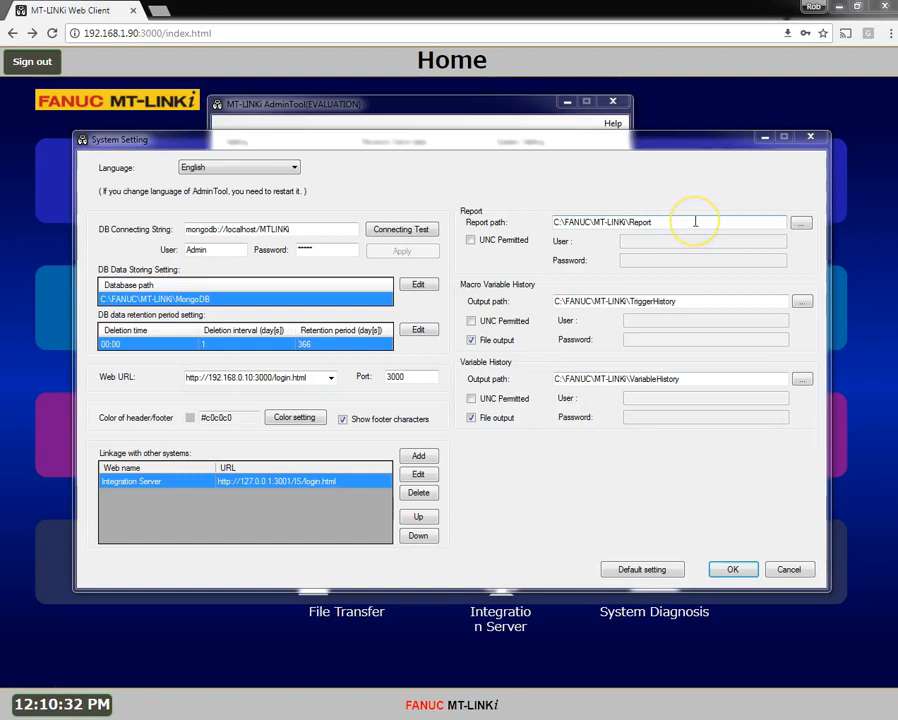
pyautogui.click(787, 570)
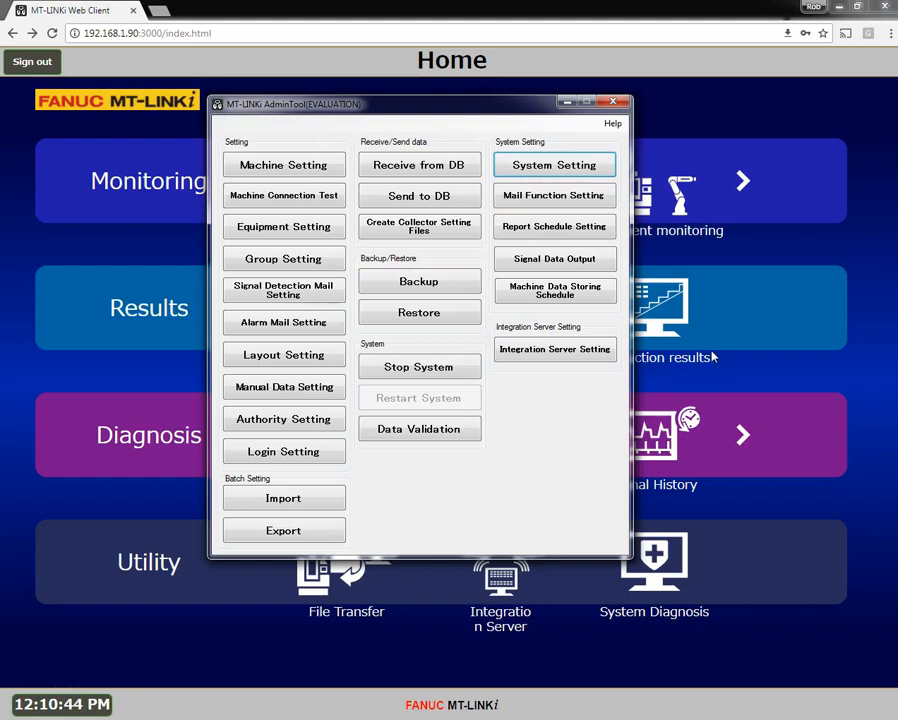
# Step: Switch to the MT-LINKi web client and open the Diagnosis Report Output page
pyautogui.click(742, 434)
pyautogui.click(743, 434)
pyautogui.click(667, 440)
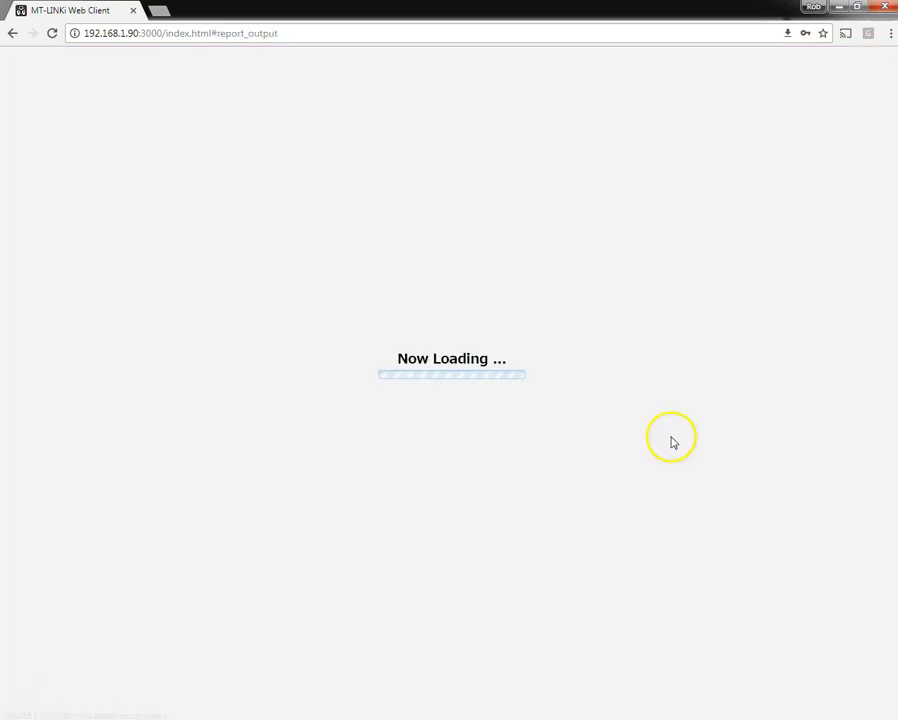
# Step: Download report_output_Day_Robodrill_1_20171211.xls from the Robodrill_1 reports and open it in Excel
pyautogui.scroll(-2, 744, 409)
pyautogui.scroll(3, 744, 409)
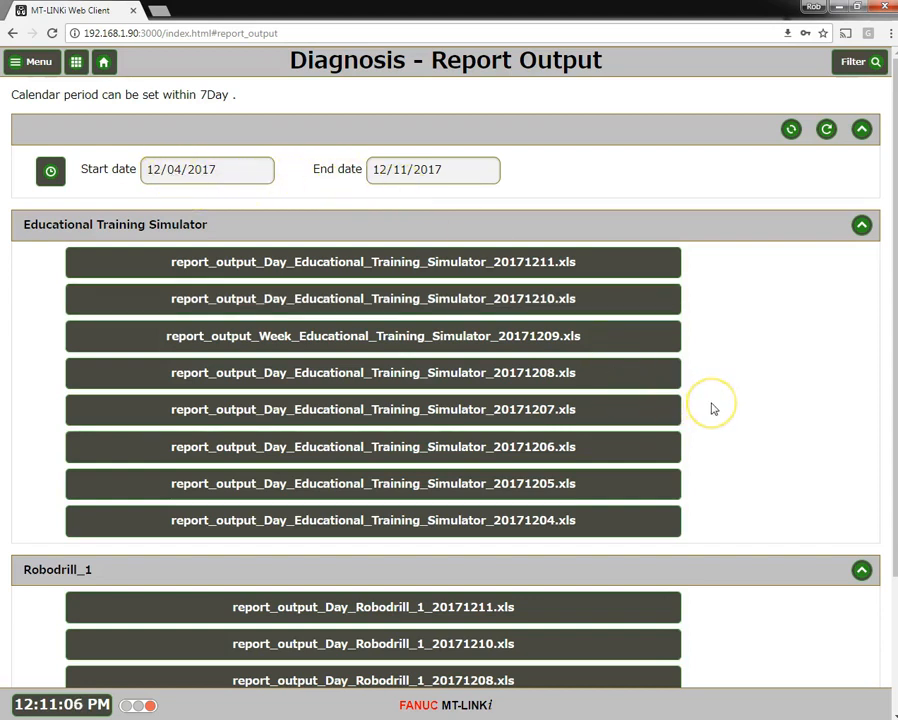
pyautogui.scroll(-3, 713, 408)
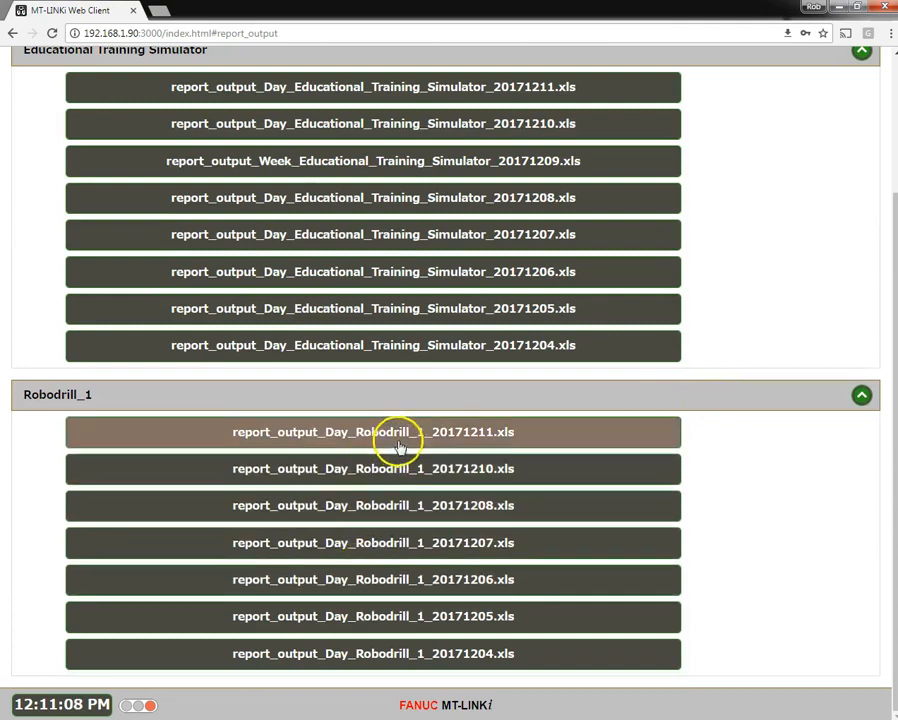
pyautogui.doubleClick(446, 437)
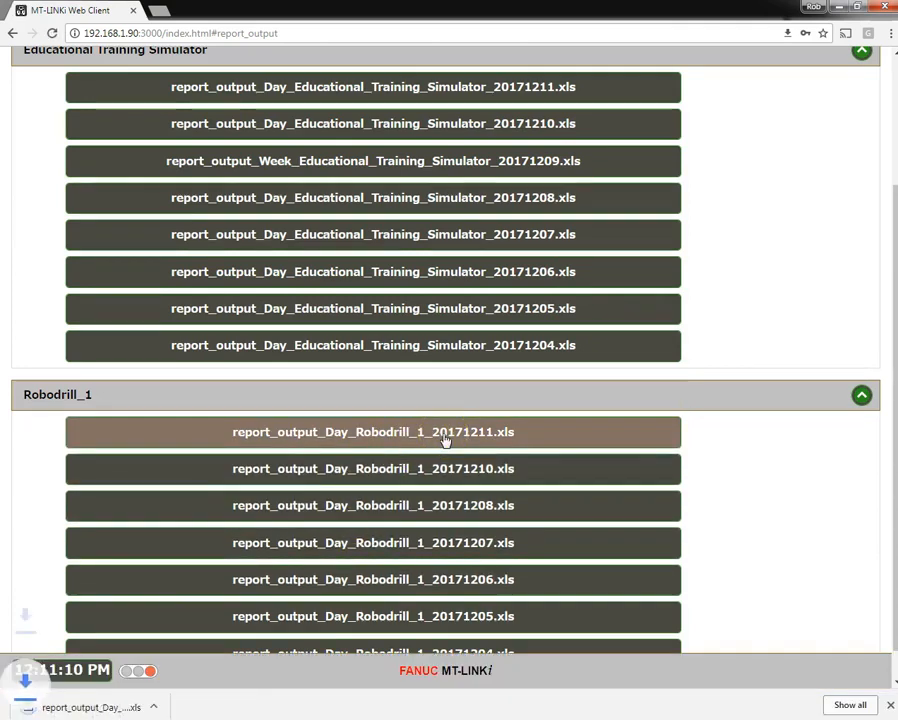
pyautogui.click(118, 703)
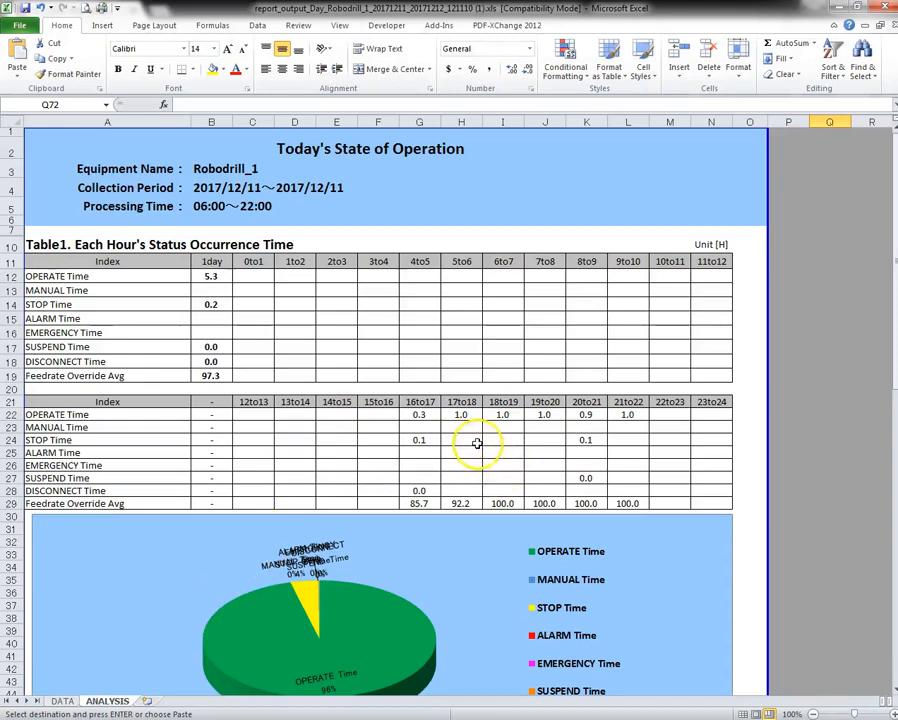
# Step: Examine the status tables, the pie chart and the hourly chart with its feedrate override line in the Robodrill_1 report
pyautogui.scroll(-9, 477, 447)
pyautogui.scroll(-3, 477, 447)
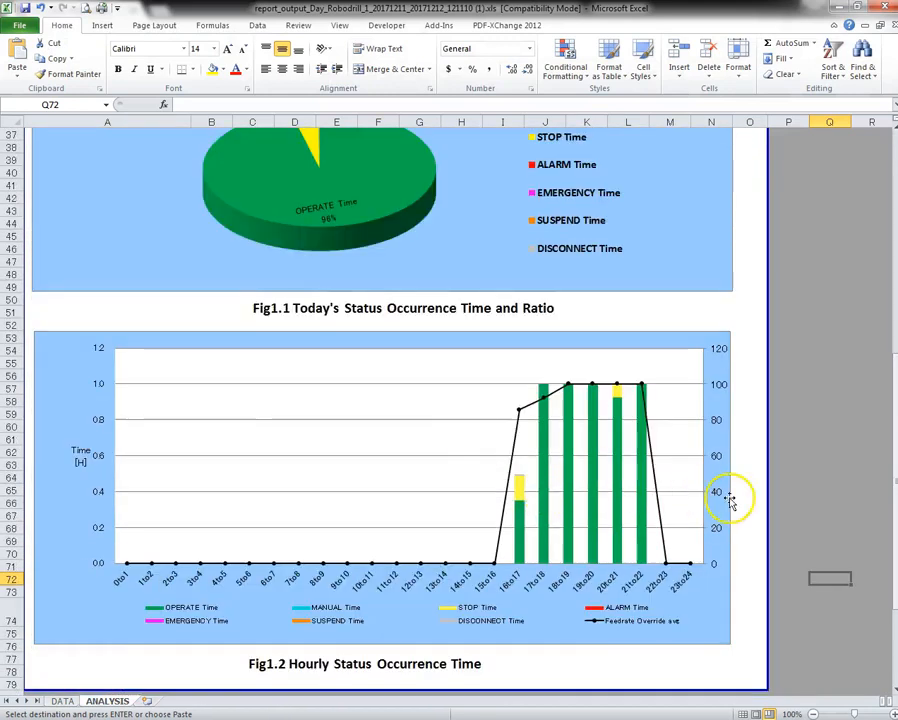
pyautogui.scroll(12, 731, 498)
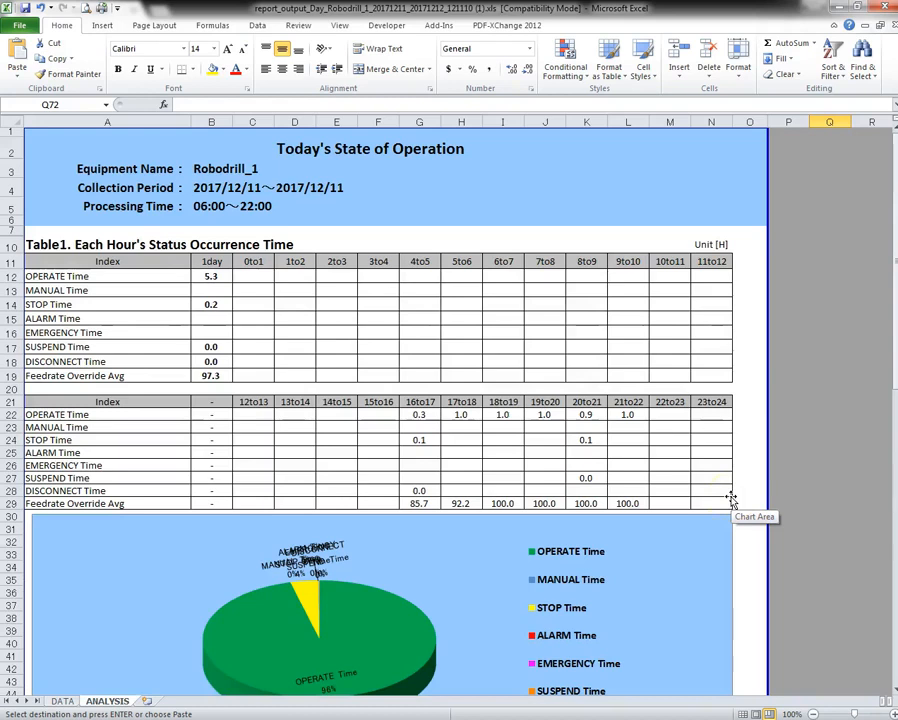